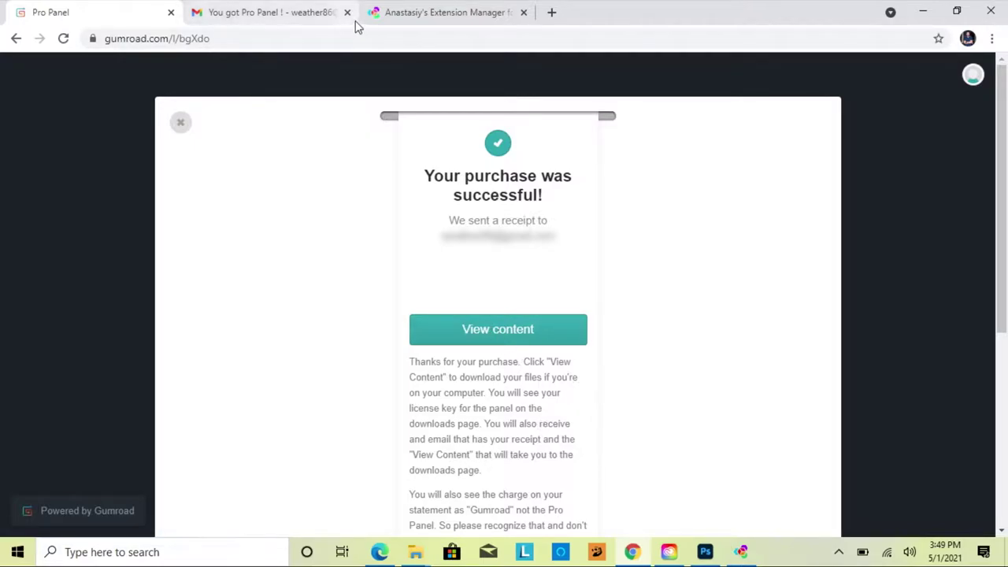
- Open the 'You got Pro Panel!' receipt email with the license key in Gmail
left_click(276, 11)
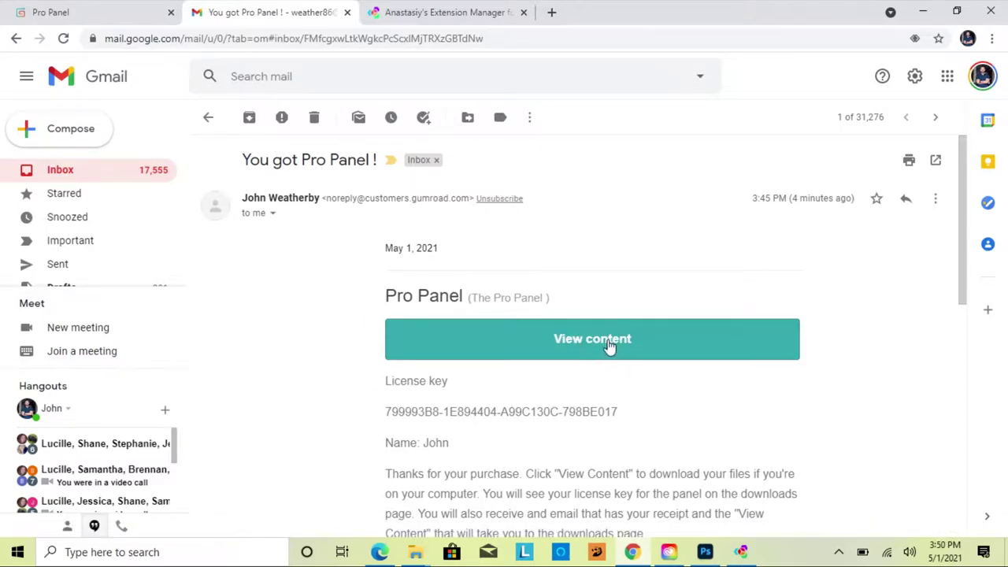
- Extract ProPanel.zip in Downloads into the suggested ProPanel folder
left_click(415, 551)
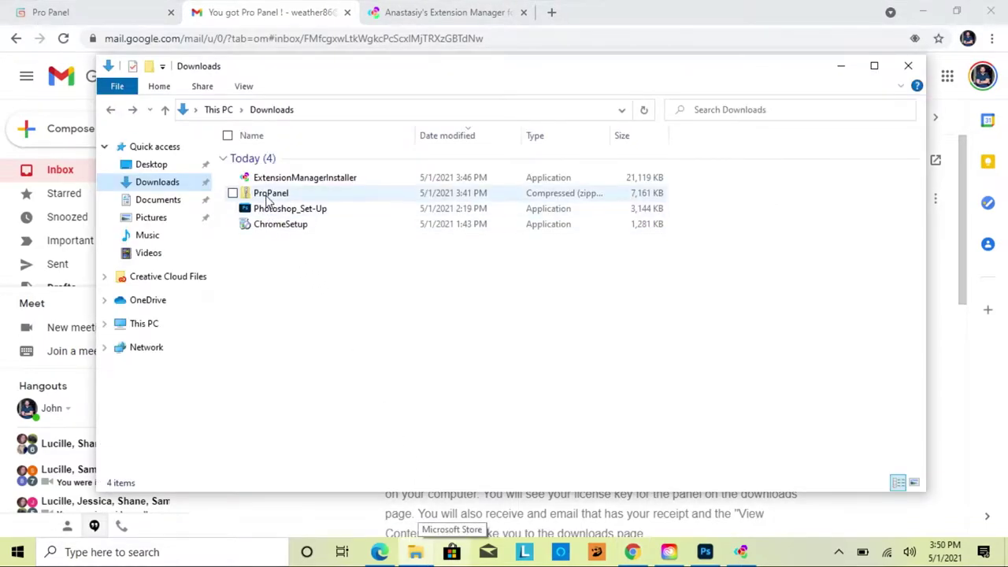
left_click(276, 194)
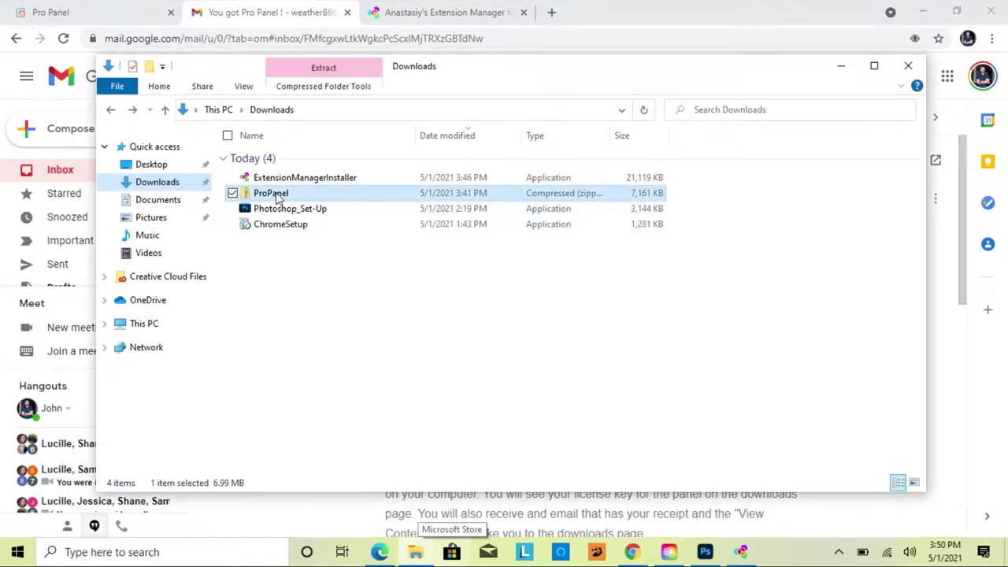
right_click(276, 195)
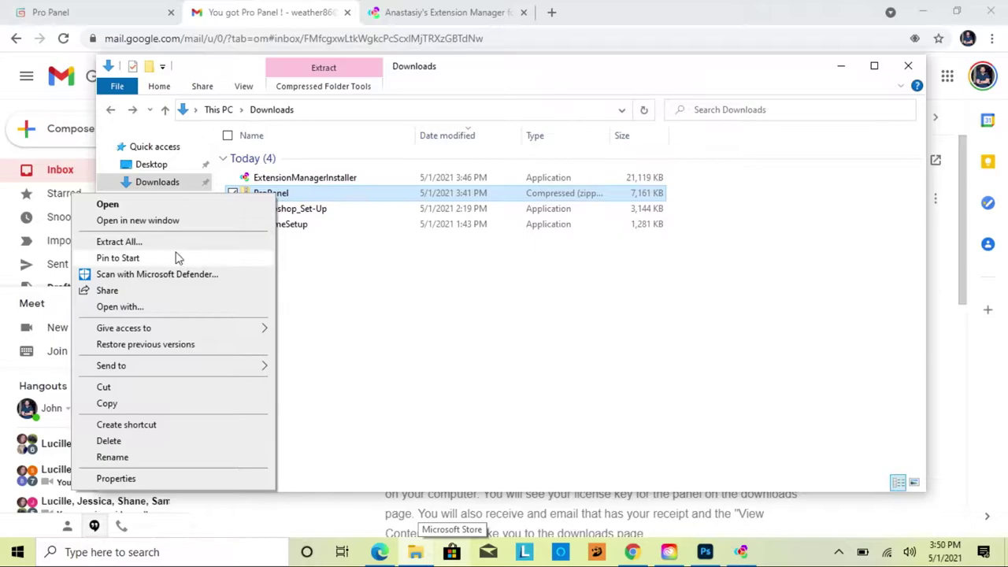
left_click(122, 242)
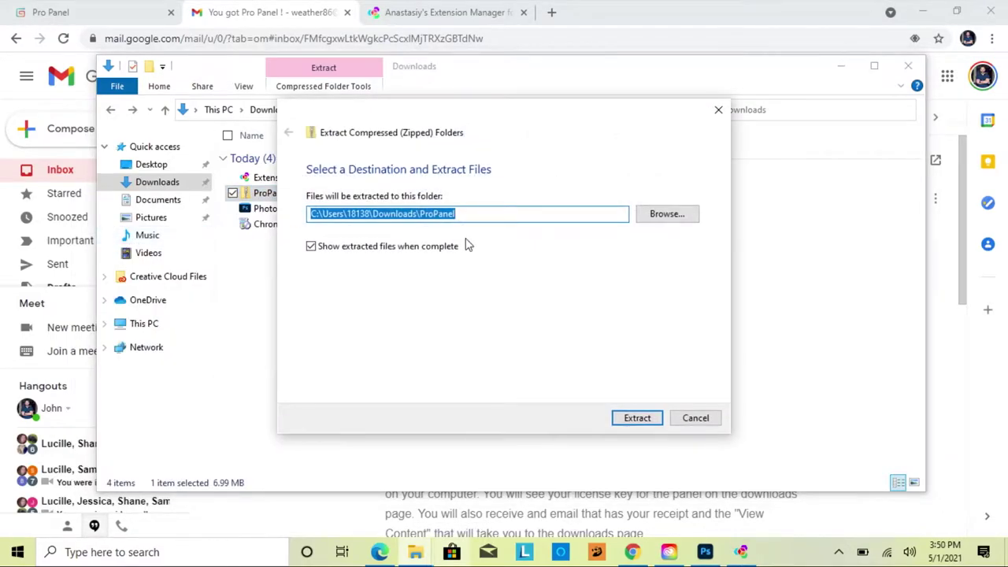
key("Return")
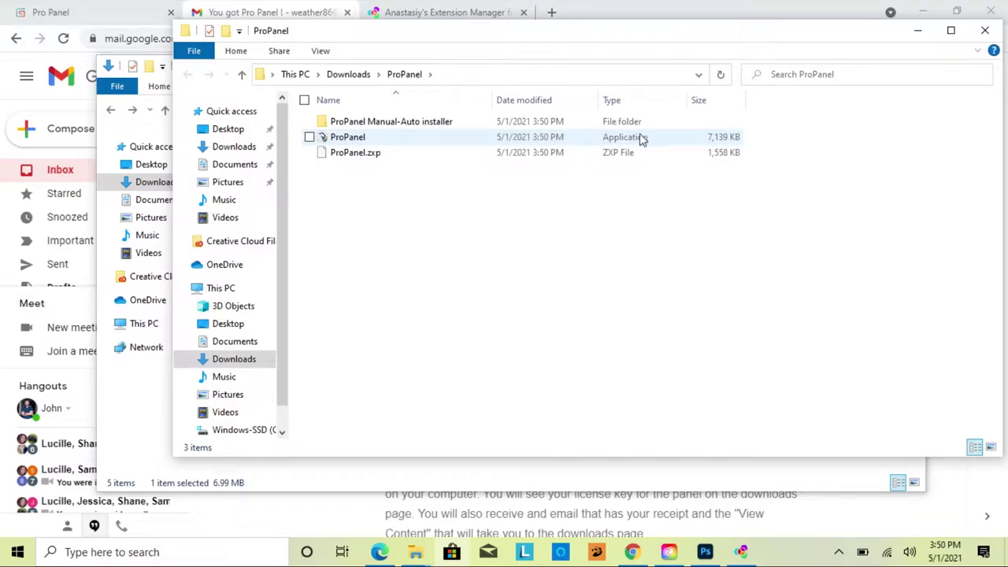
- Launch the ProPanel installer, running it past the SmartScreen warning and allowing changes
double_click(349, 140)
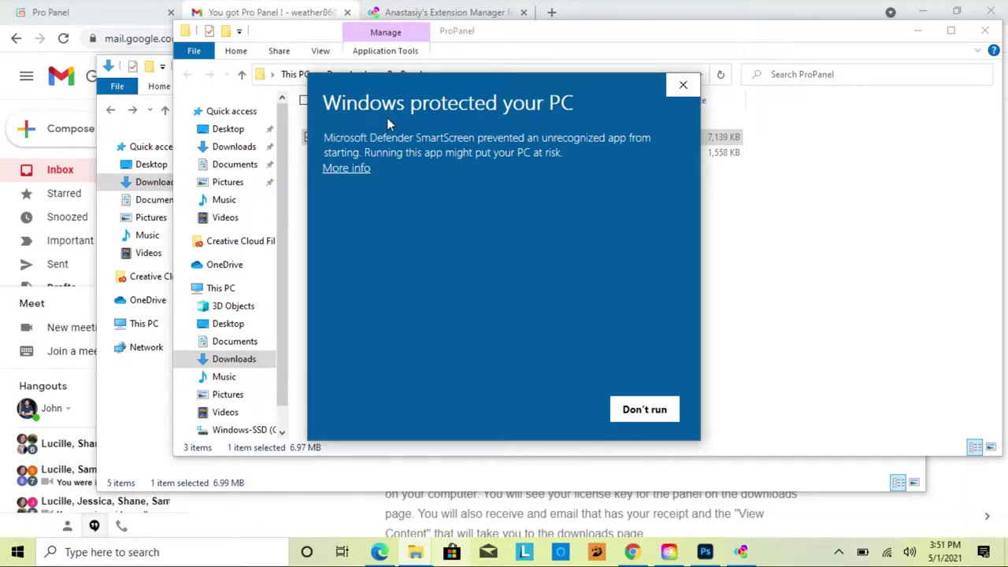
left_click(347, 169)
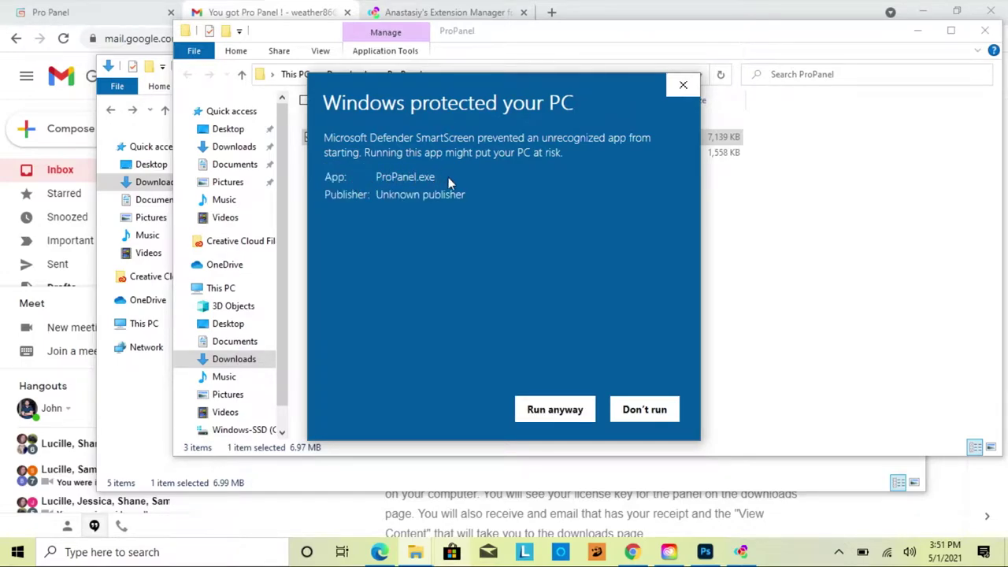
left_click(554, 410)
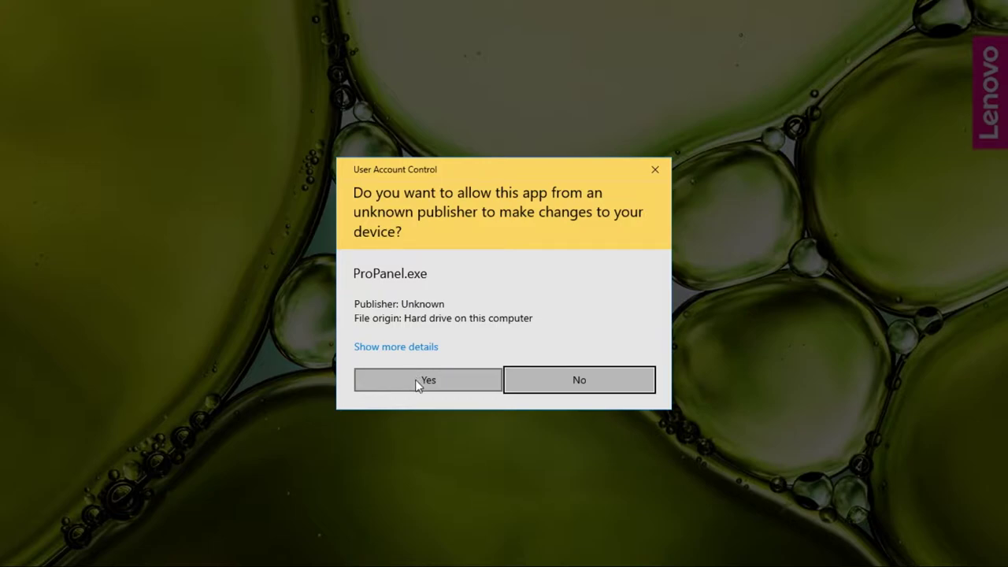
left_click(418, 386)
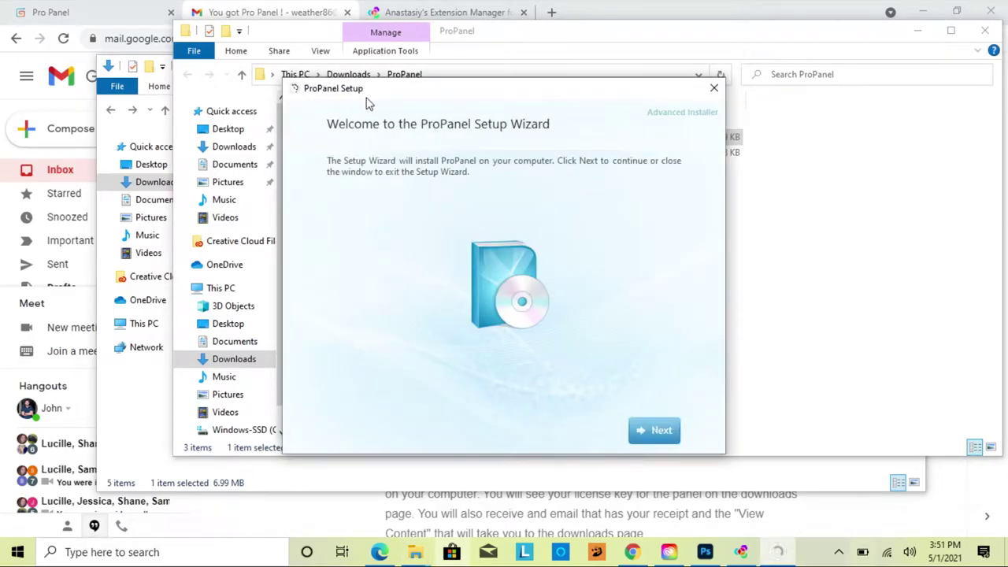
- Install ProPanel with the standard installation at its default location
left_click(651, 439)
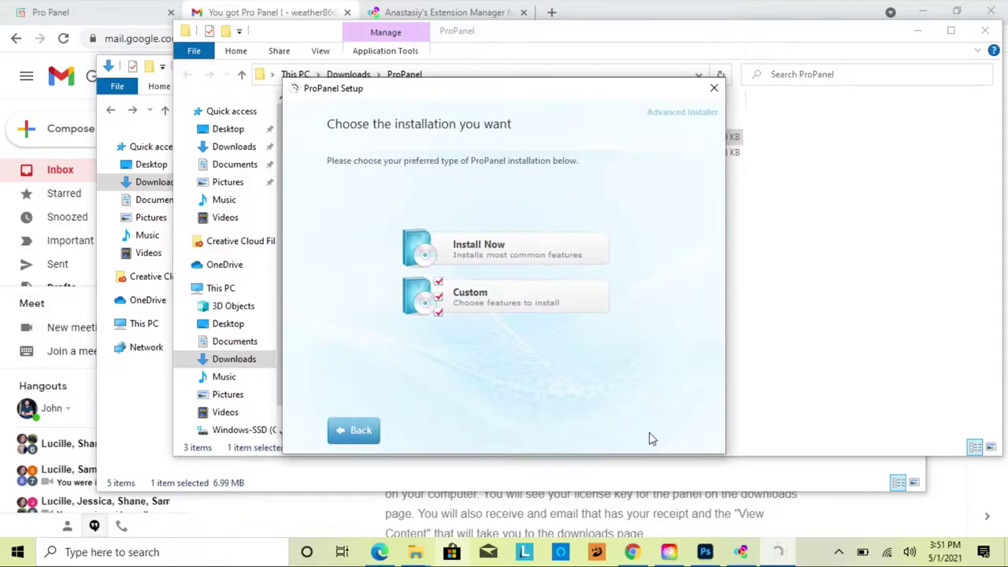
left_click(476, 251)
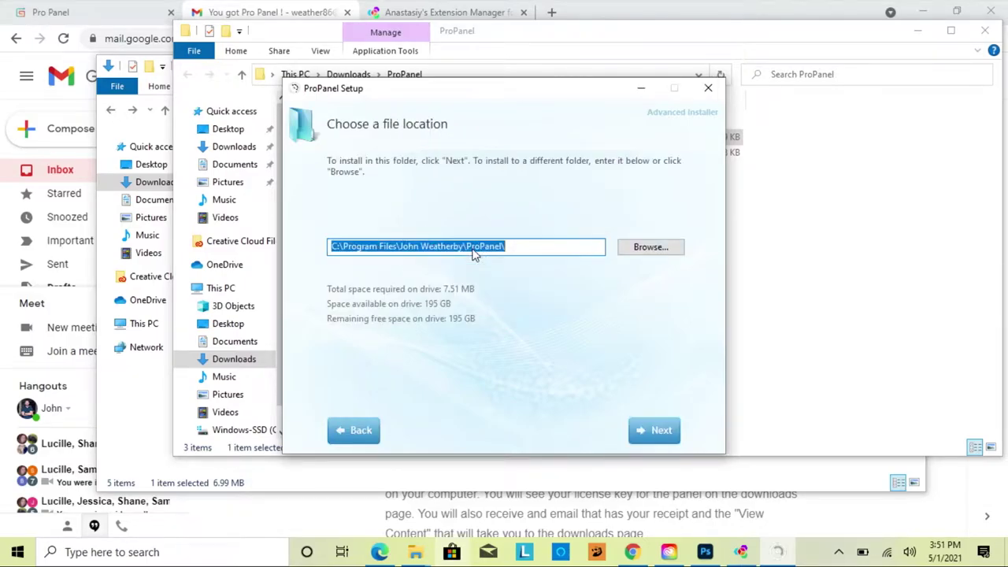
left_click(657, 435)
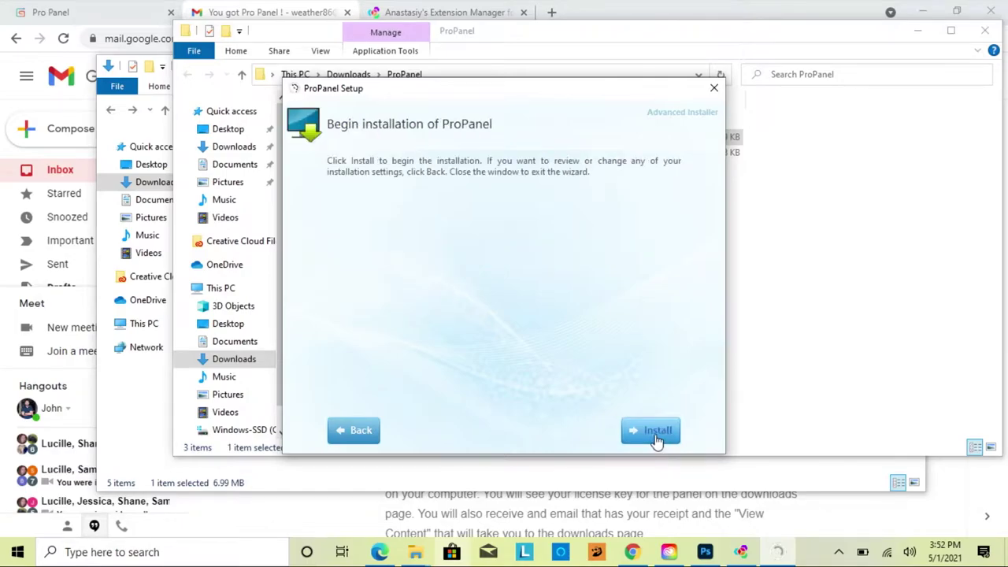
left_click(655, 436)
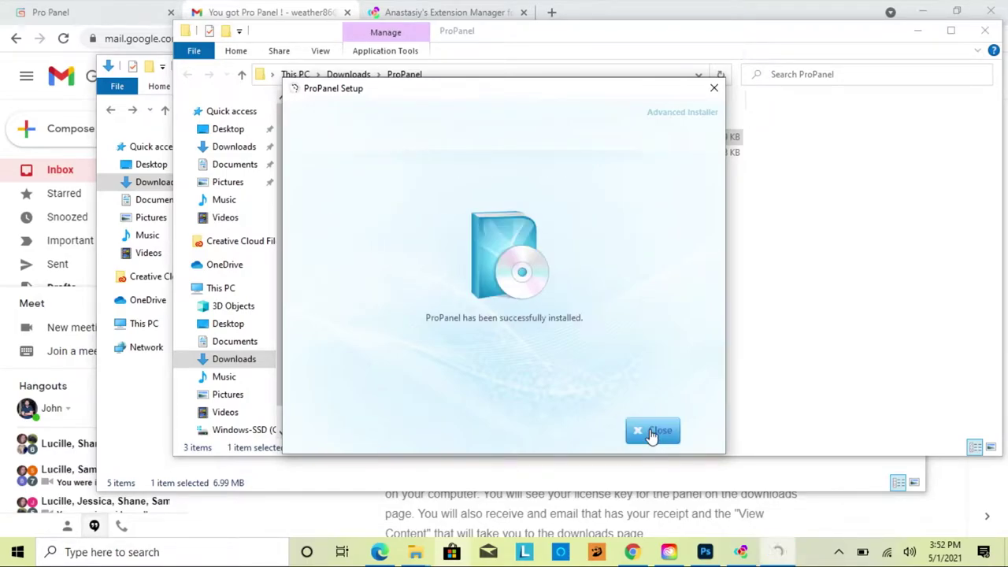
left_click(659, 438)
left_click(707, 554)
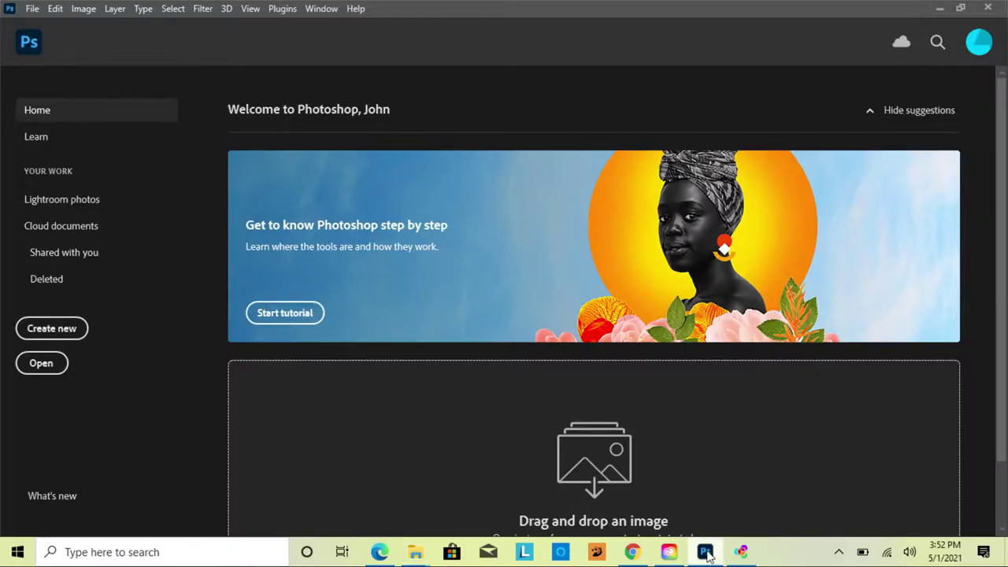
- Check Window > Extensions (legacy) for Pro Panel, then quit Photoshop
left_click(321, 9)
mouse_move(401, 71)
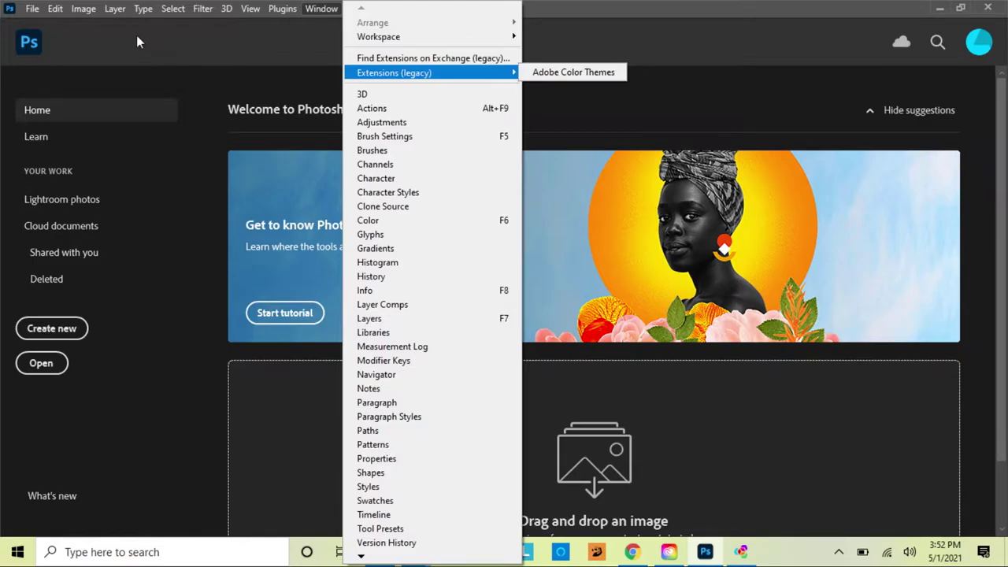
mouse_move(30, 9)
left_click(44, 488)
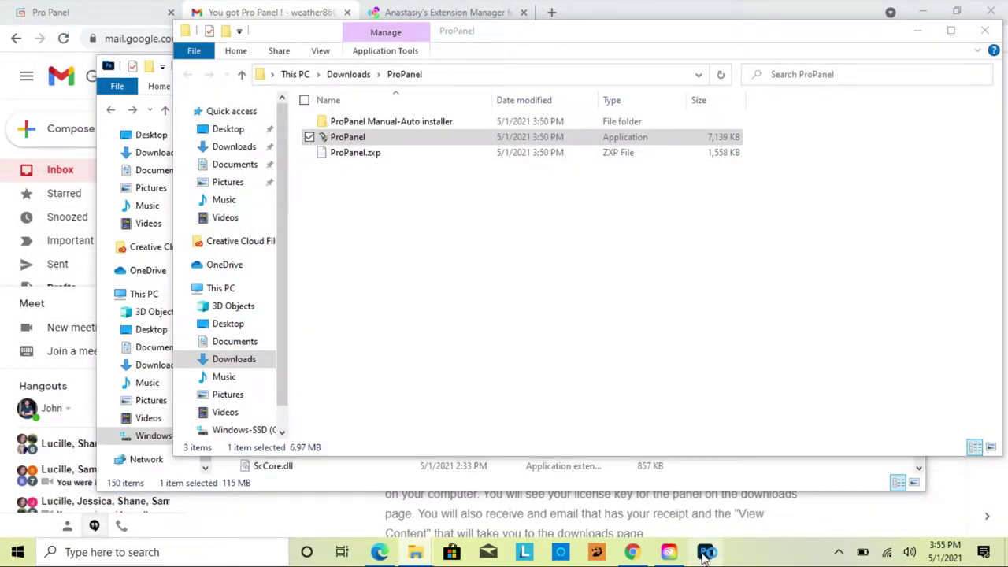
- Relaunch Photoshop and open Pro Panel from Window > Extensions (legacy)
left_click(705, 554)
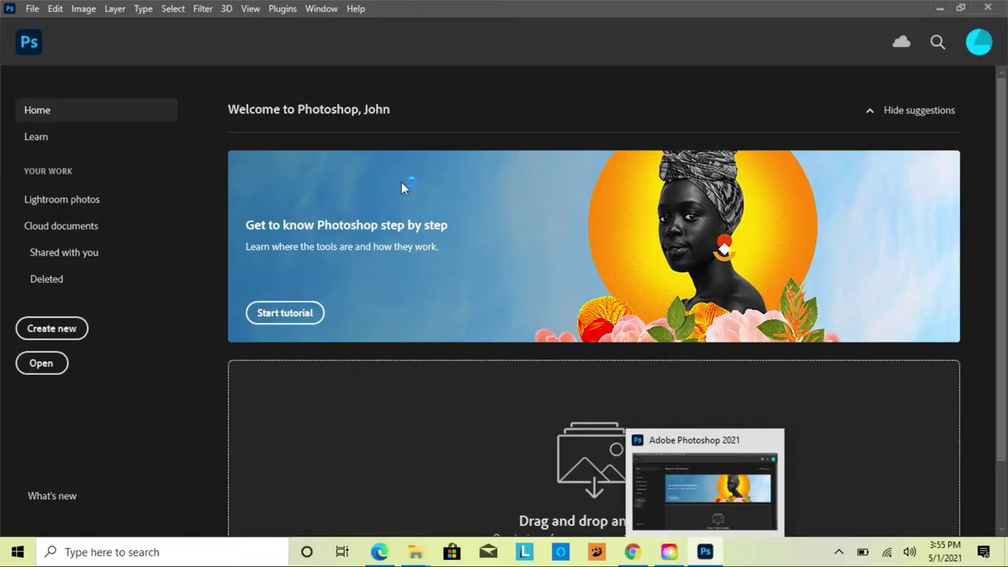
left_click(321, 9)
mouse_move(407, 71)
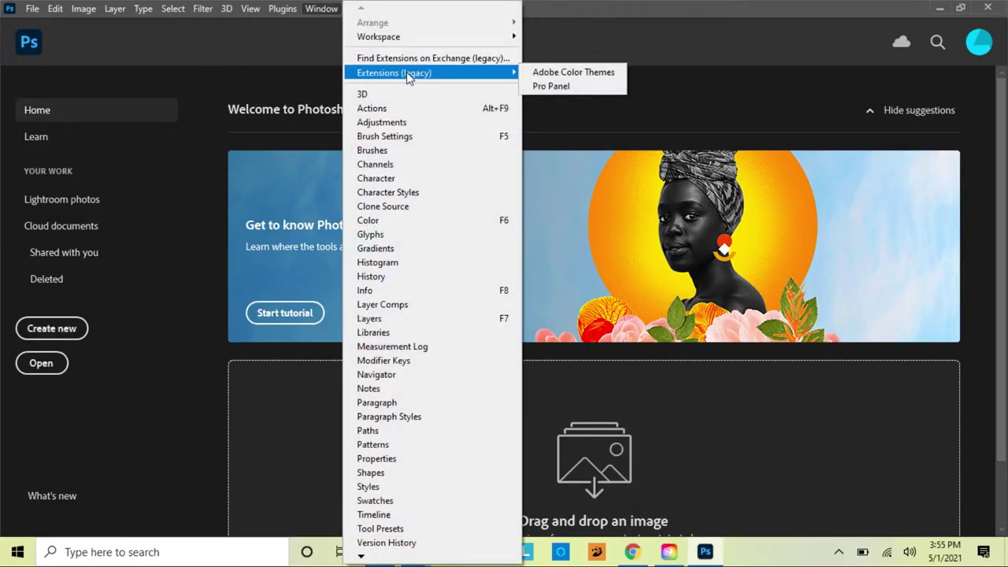
left_click(551, 86)
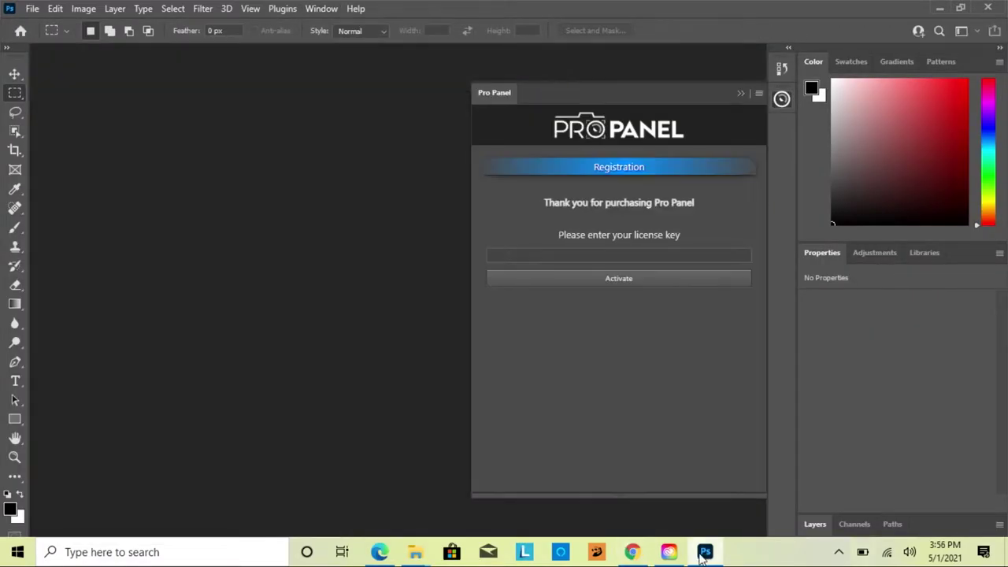
- Copy the license key from the purchase email, paste it into Pro Panel, and activate
left_click(633, 553)
left_click_drag(618, 412, 381, 426)
key("ctrl+c")
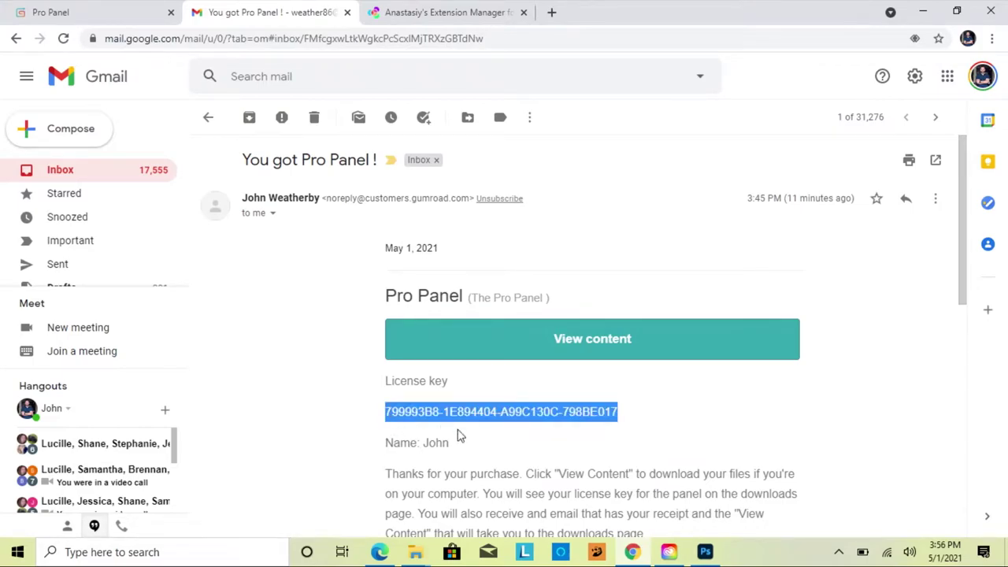
left_click(705, 553)
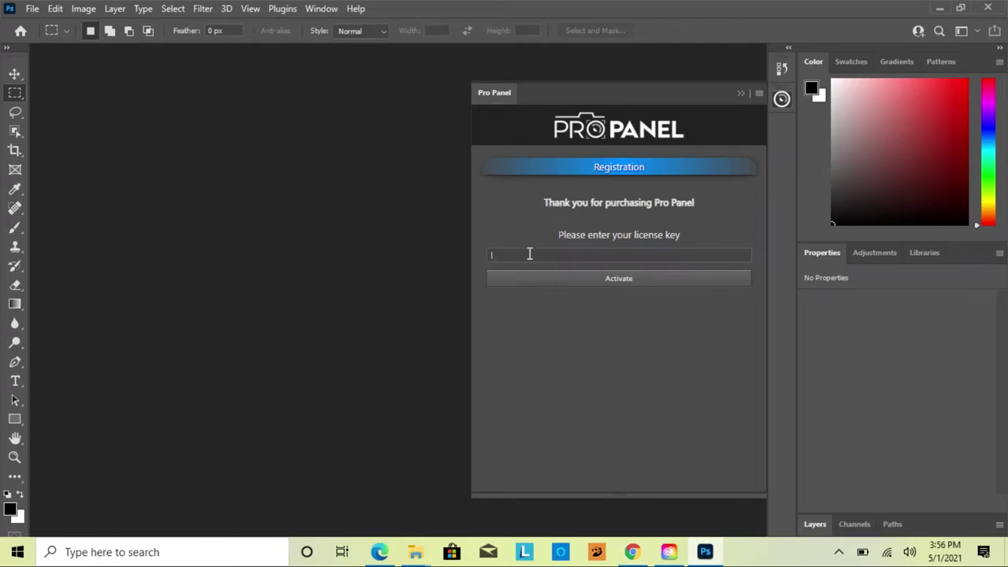
key("ctrl+v")
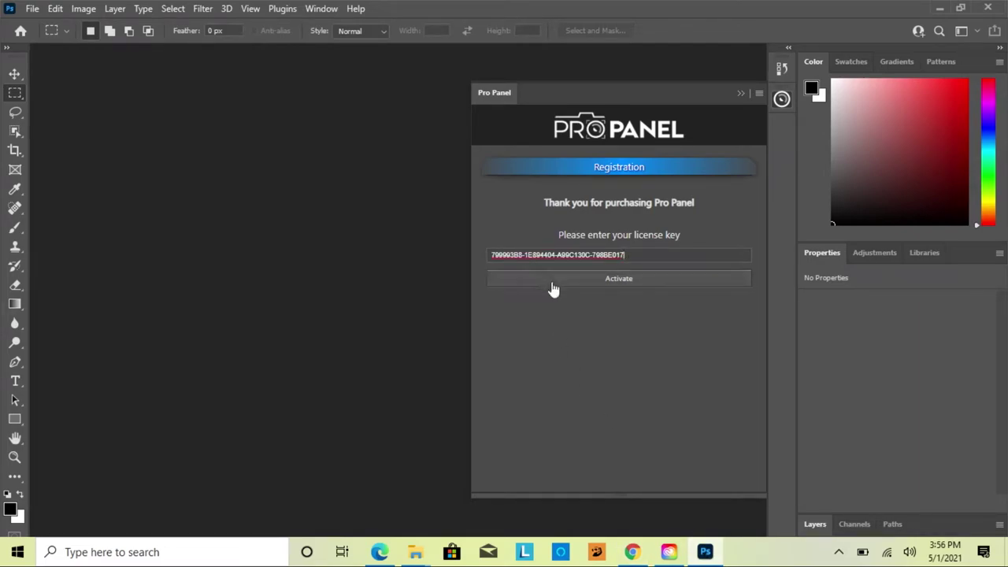
left_click(563, 285)
- Retry Pro Panel activation twice, then open and dismiss the File menu
left_click(587, 283)
left_click(600, 287)
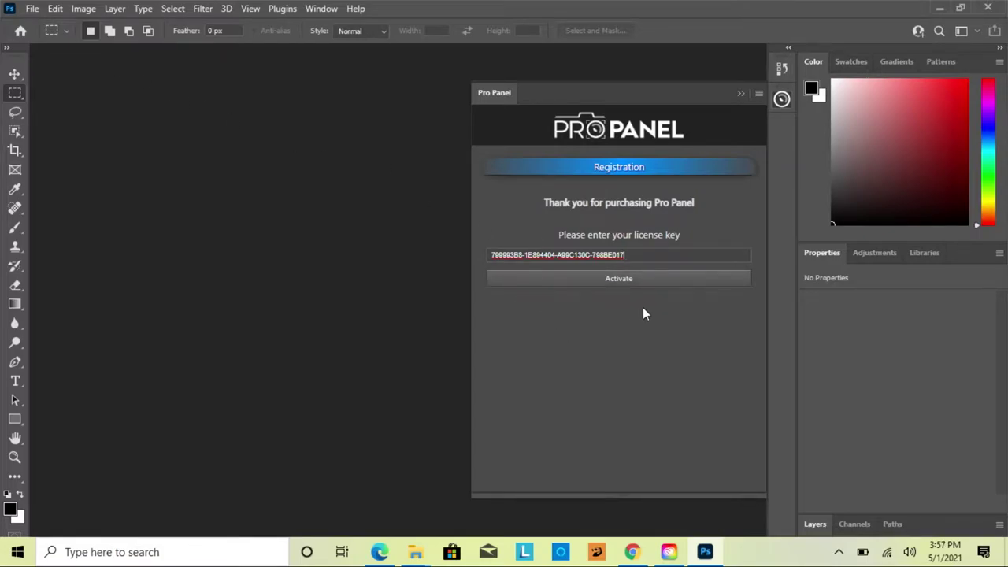
left_click(36, 10)
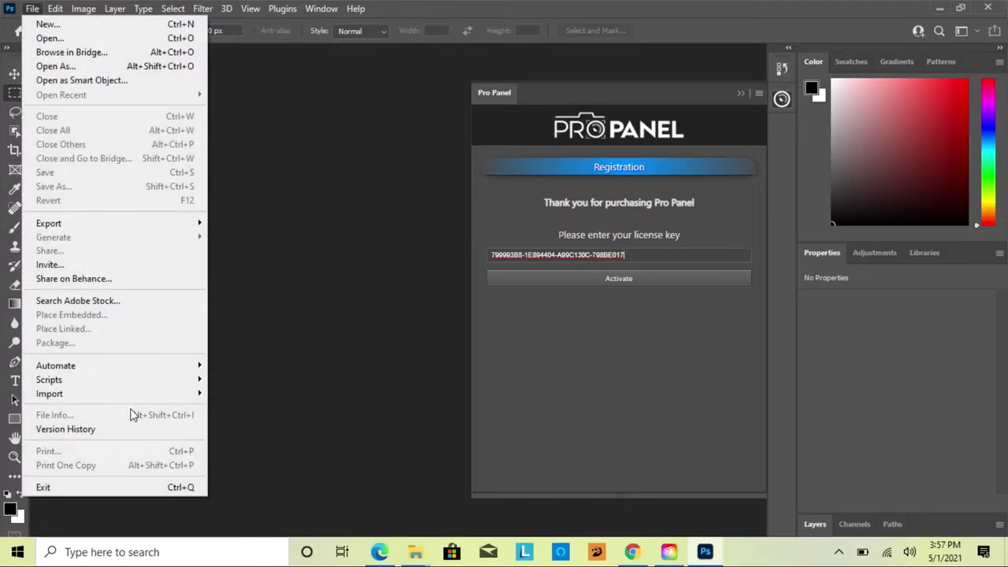
left_click(525, 364)
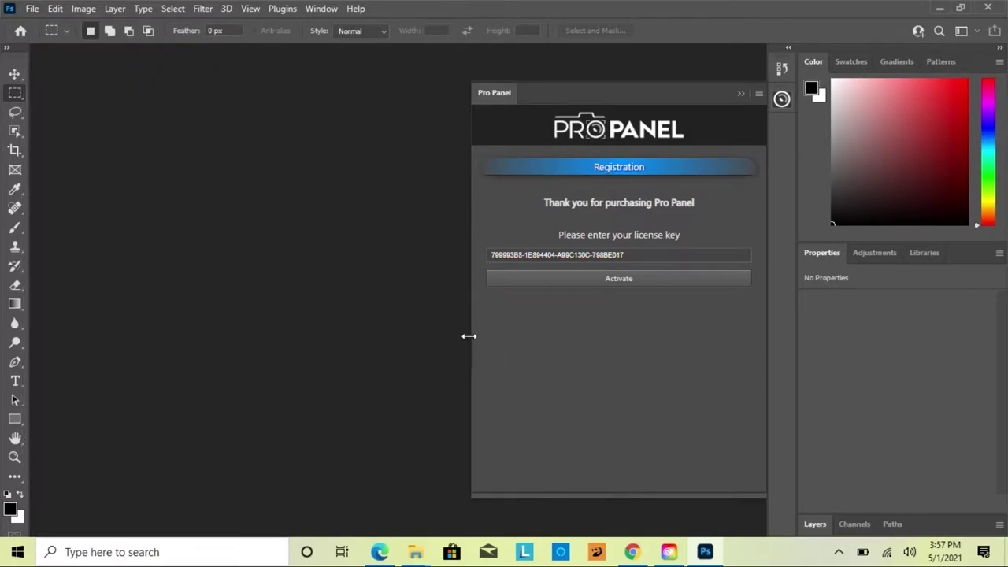
- Resize the Pro Panel narrower, slightly wider, then narrower again
left_click_drag(471, 336, 600, 332)
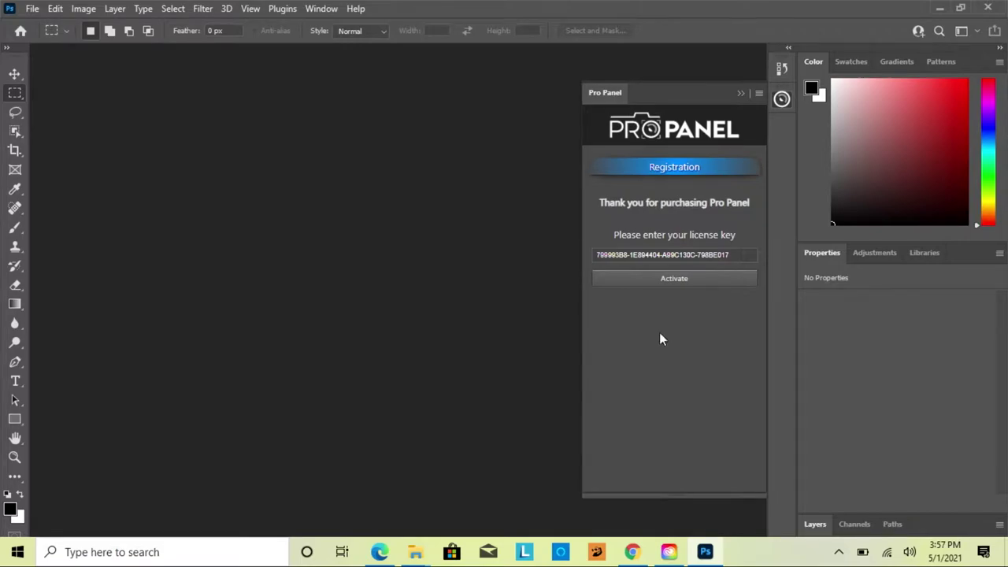
left_click_drag(581, 334, 516, 334)
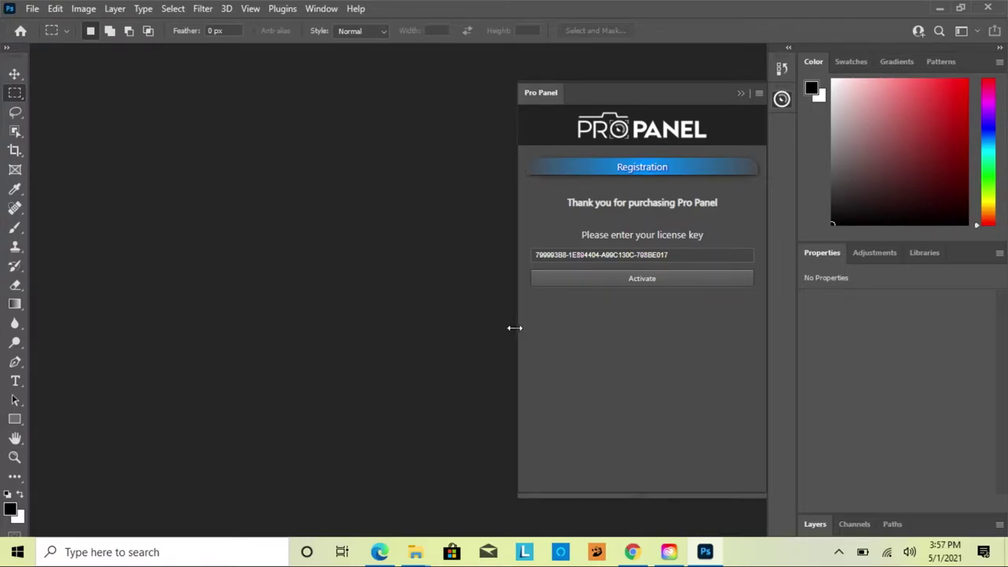
left_click_drag(514, 328, 626, 329)
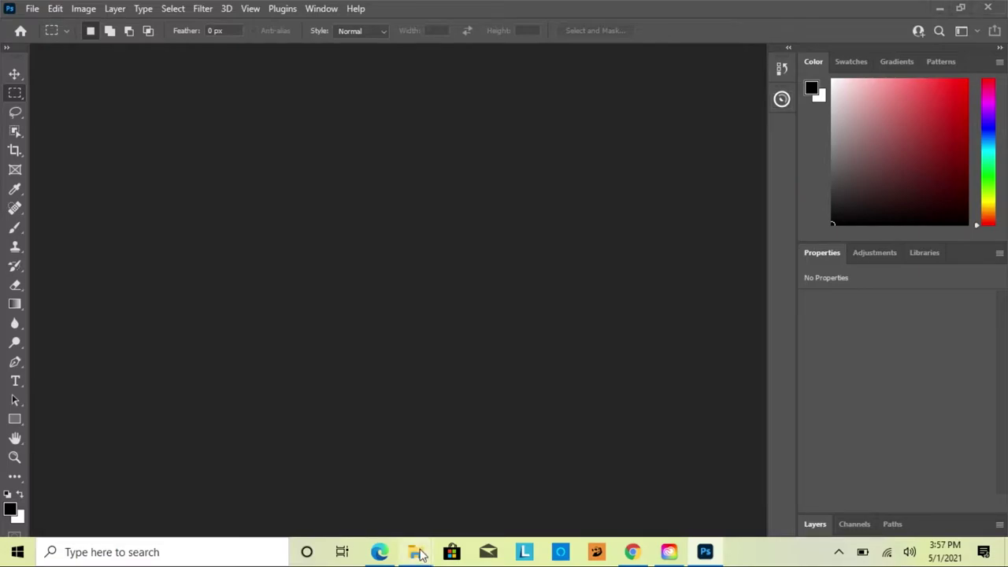
mouse_move(416, 552)
left_click(470, 471)
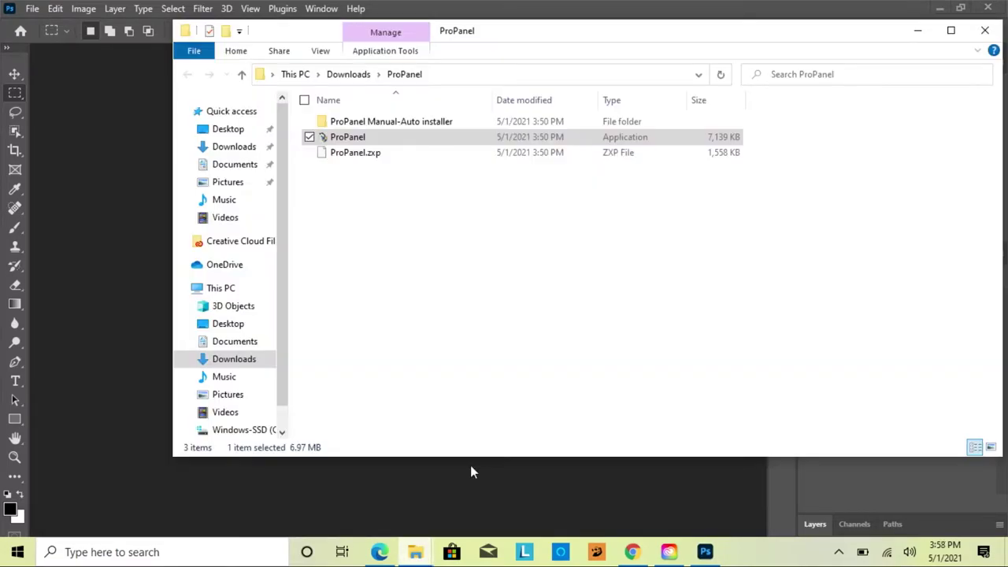
- Rerun ProPanel.exe and remove ProPanel using the setup wizard's Uninstall option
double_click(359, 137)
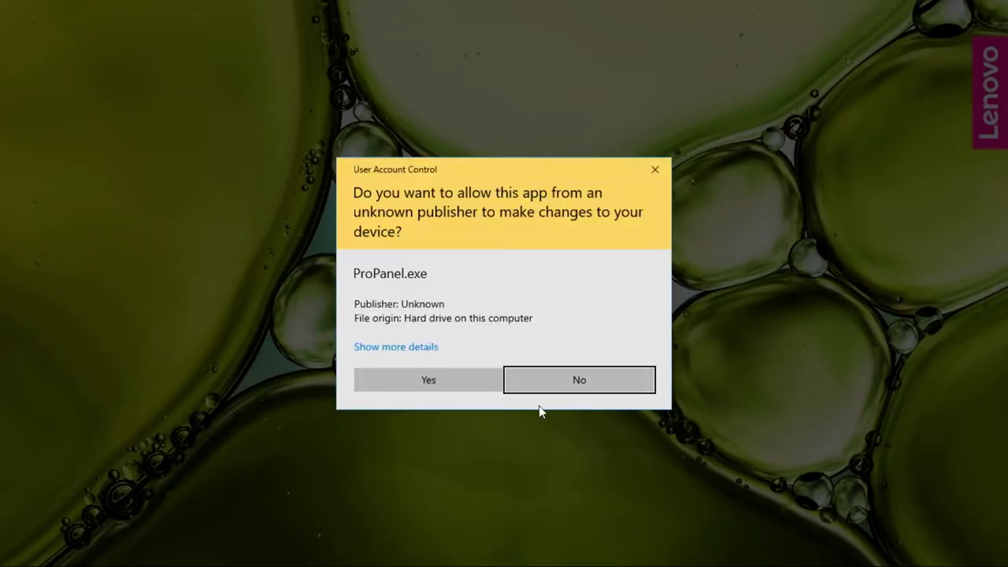
left_click(483, 389)
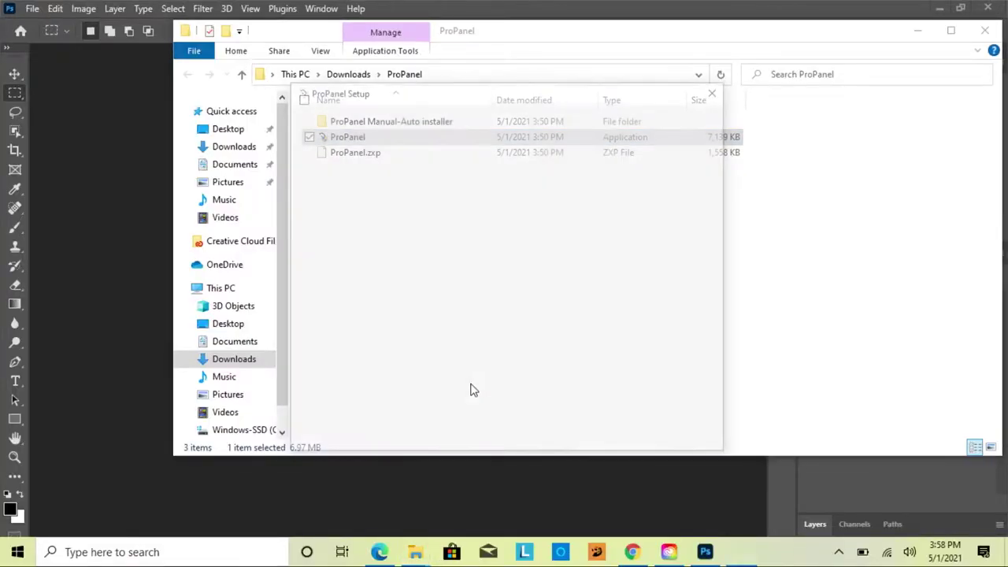
left_click(654, 432)
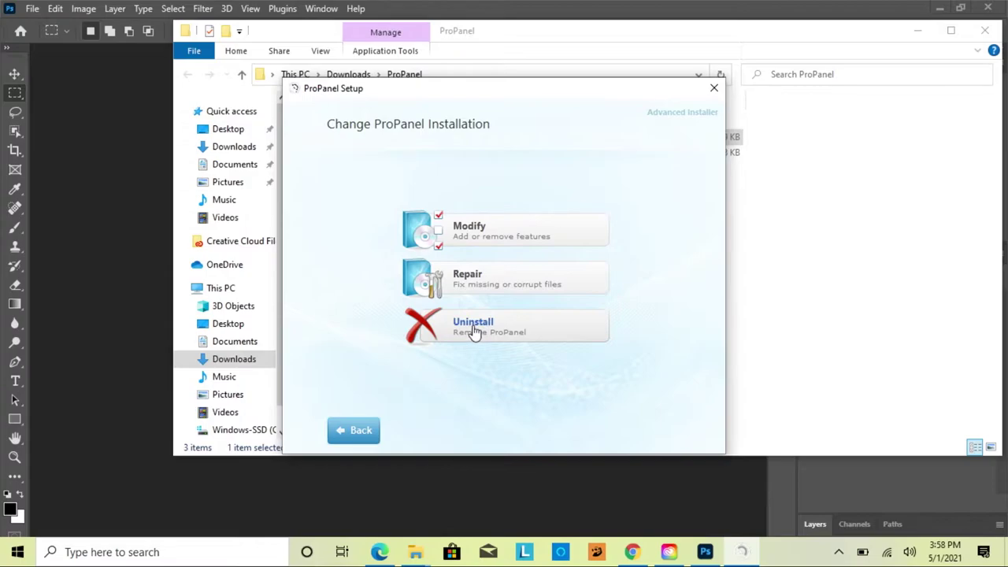
left_click(474, 330)
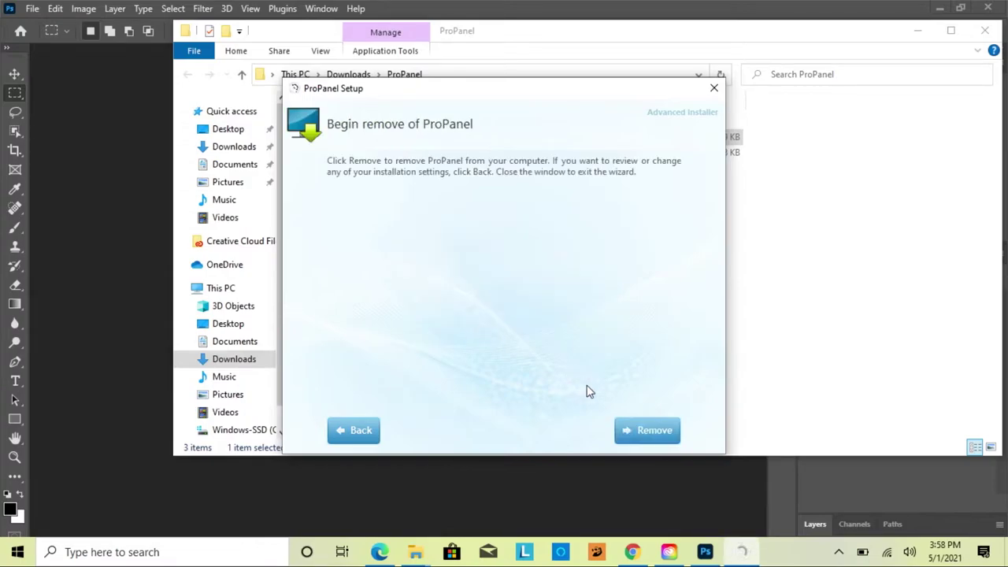
left_click(659, 438)
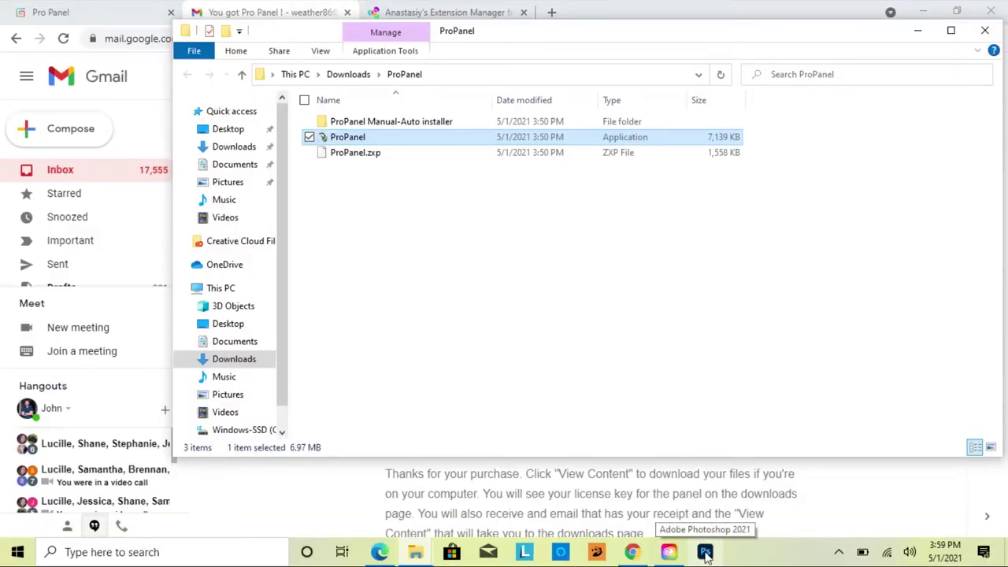
left_click(705, 553)
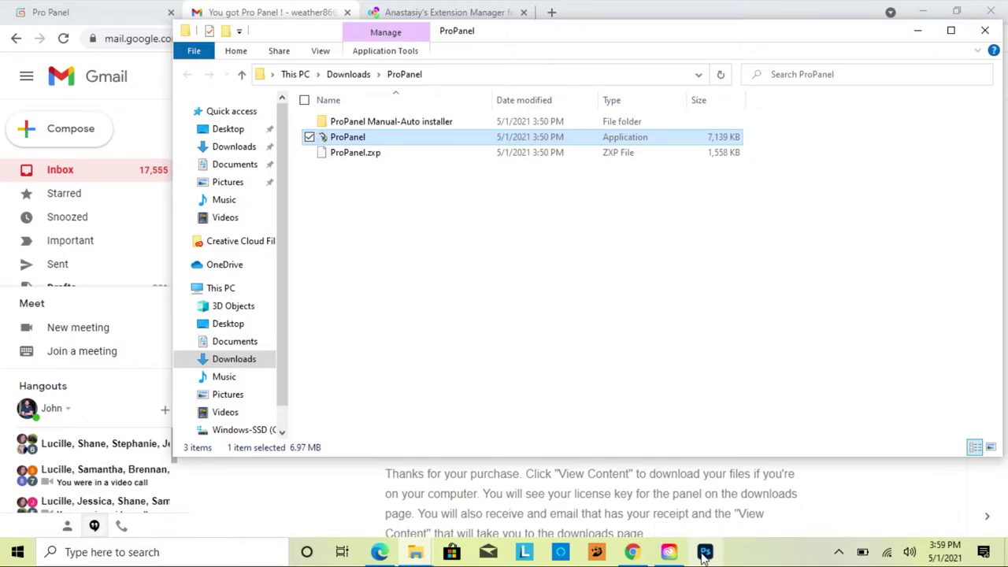
- Open the Manual-Auto installer folder and drag ProPanel Manual-Auto installer.jsx onto Photoshop
mouse_move(420, 551)
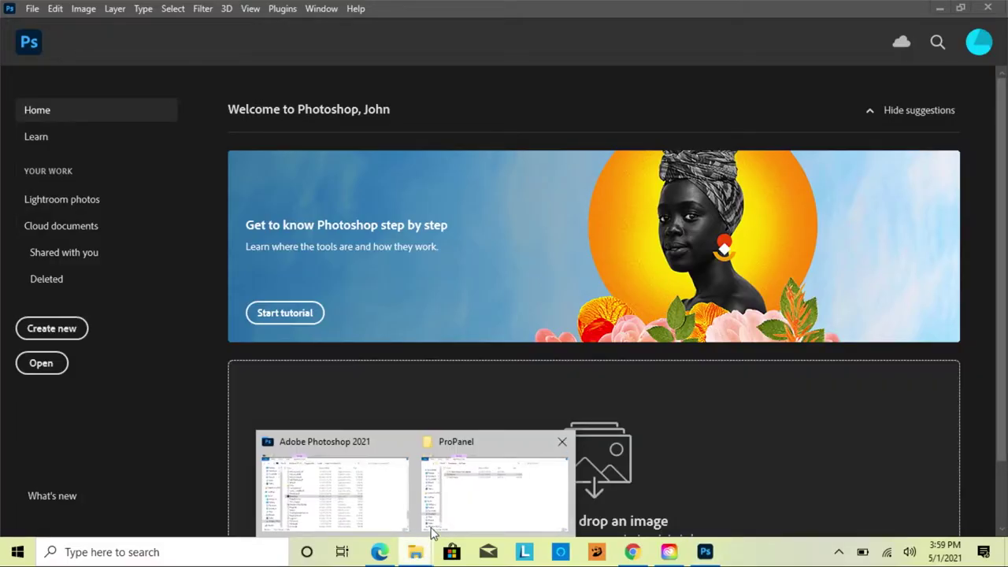
left_click(432, 533)
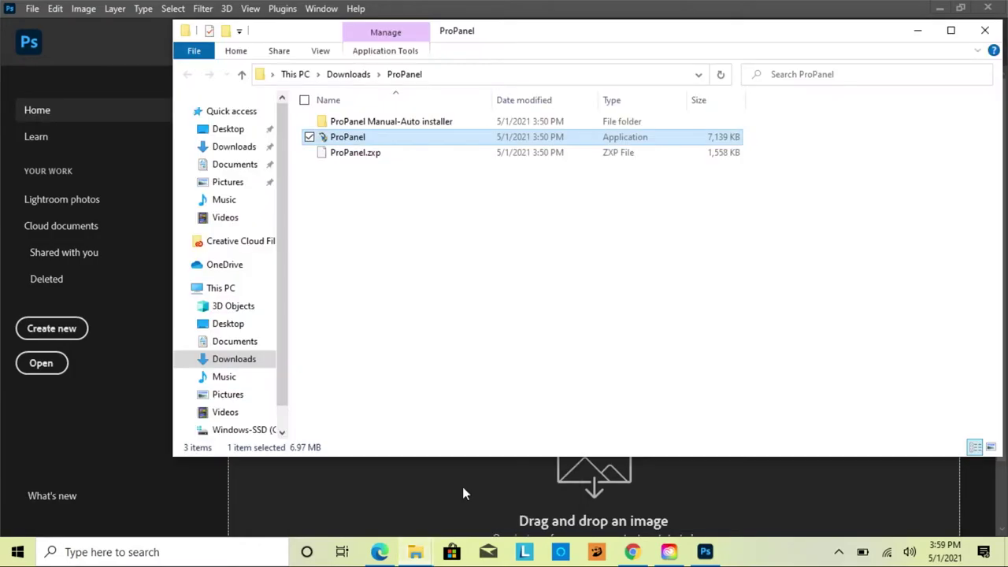
double_click(357, 123)
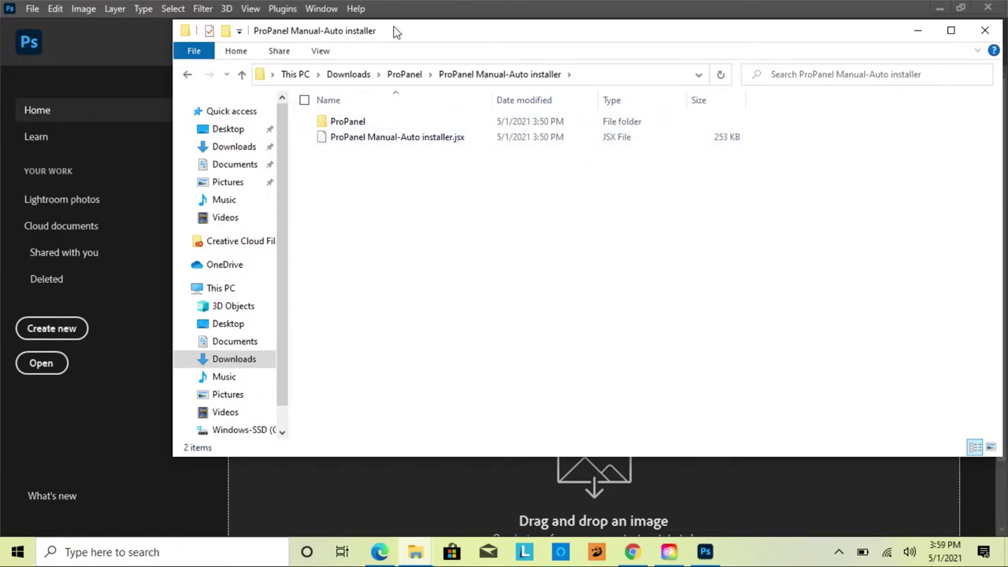
left_click_drag(410, 35, 418, 228)
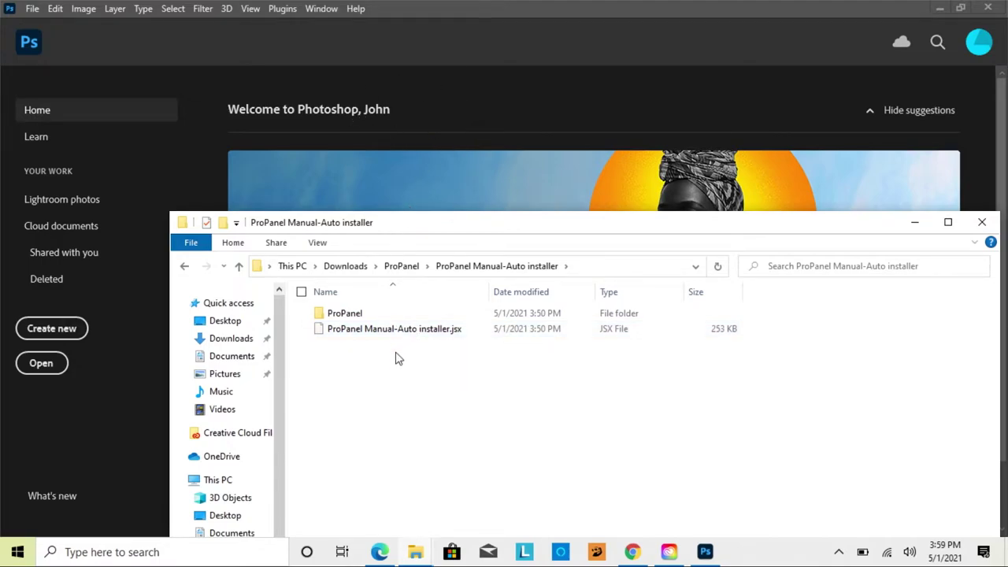
left_click_drag(413, 328, 474, 69)
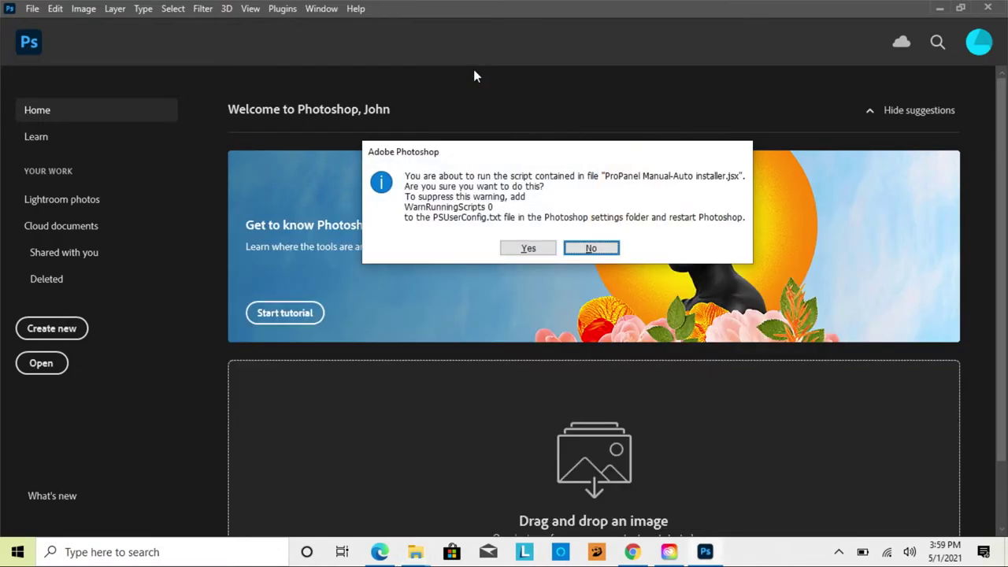
- Run the installer script and Auto Install ProPanel V1.6.1, dismissing the completion message
left_click(523, 251)
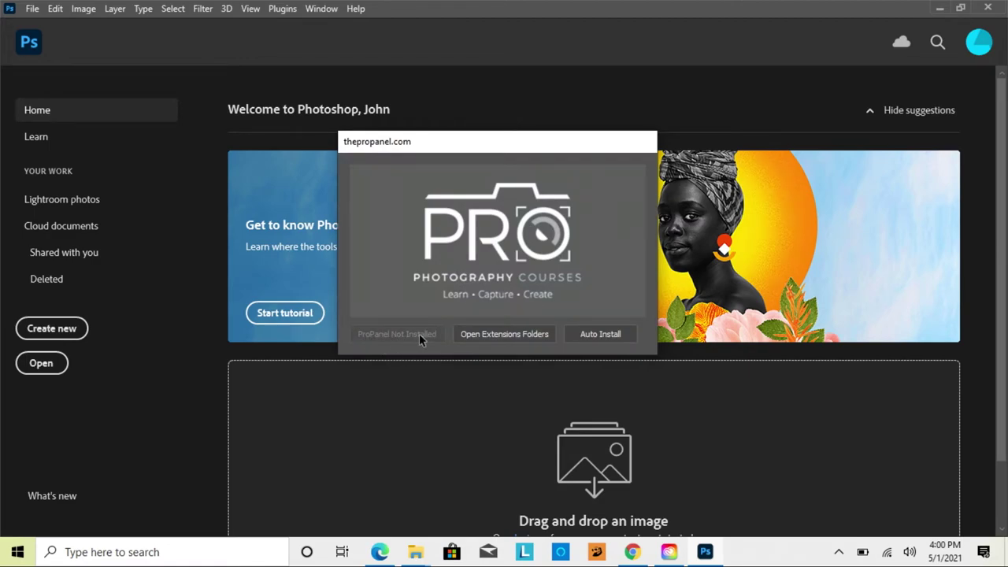
left_click(601, 334)
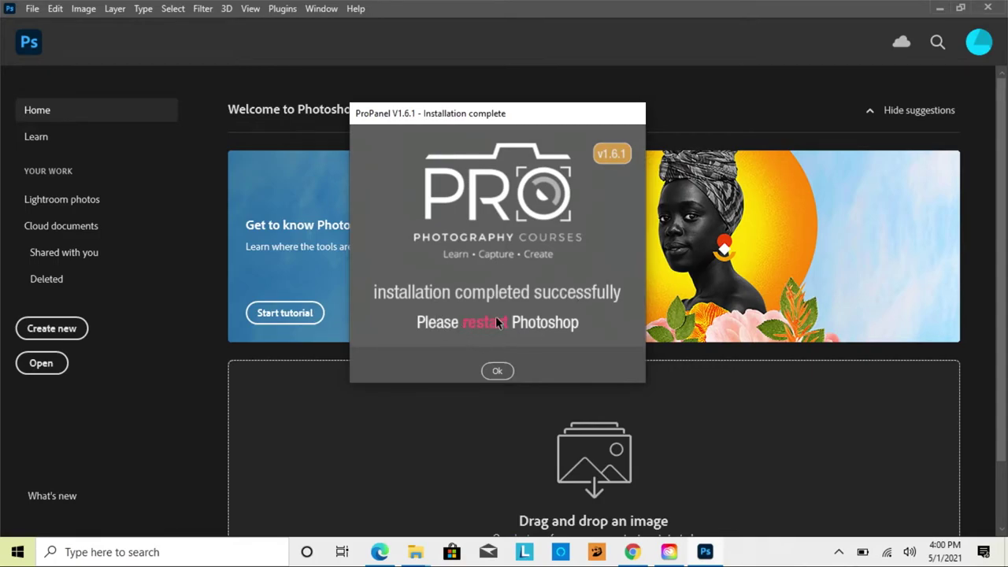
left_click(497, 371)
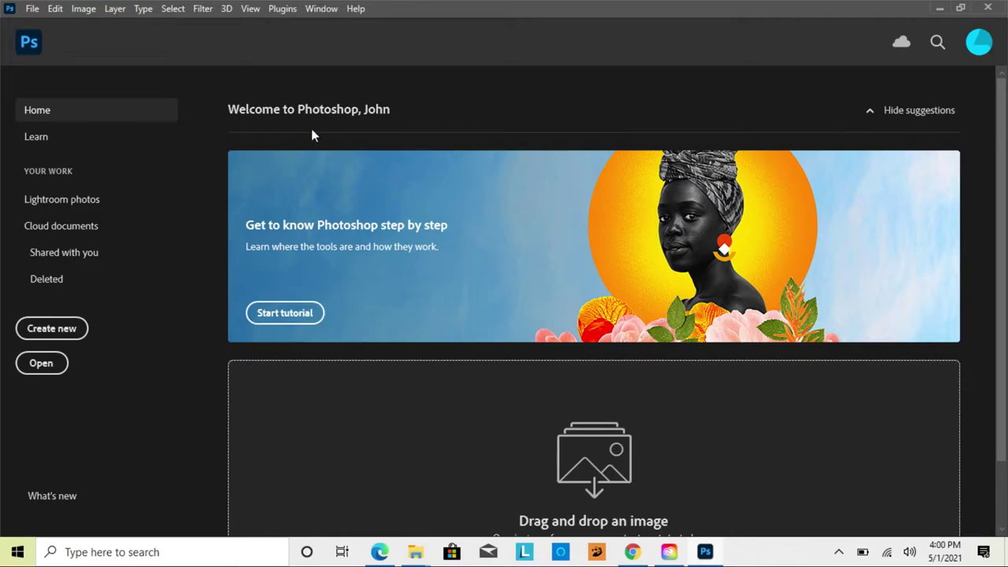
left_click(323, 9)
- Open the Pro Panel extension from Window > Extensions (legacy)
mouse_move(392, 75)
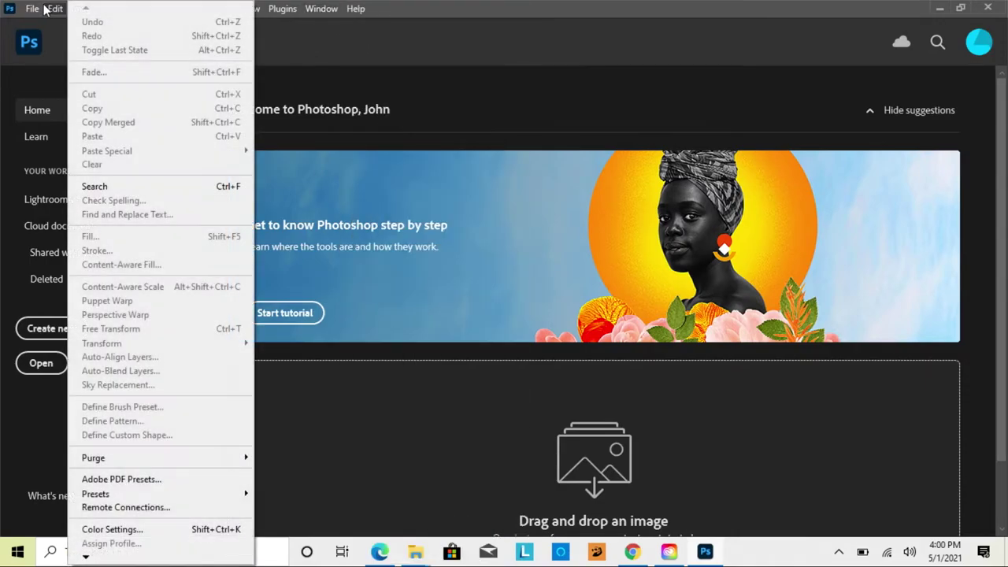
mouse_move(32, 9)
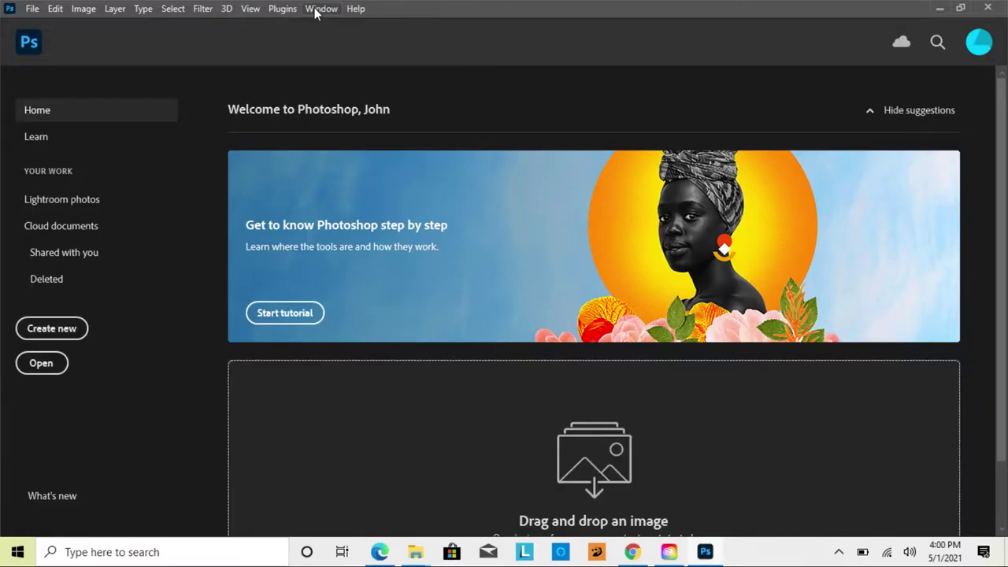
left_click(317, 9)
mouse_move(394, 74)
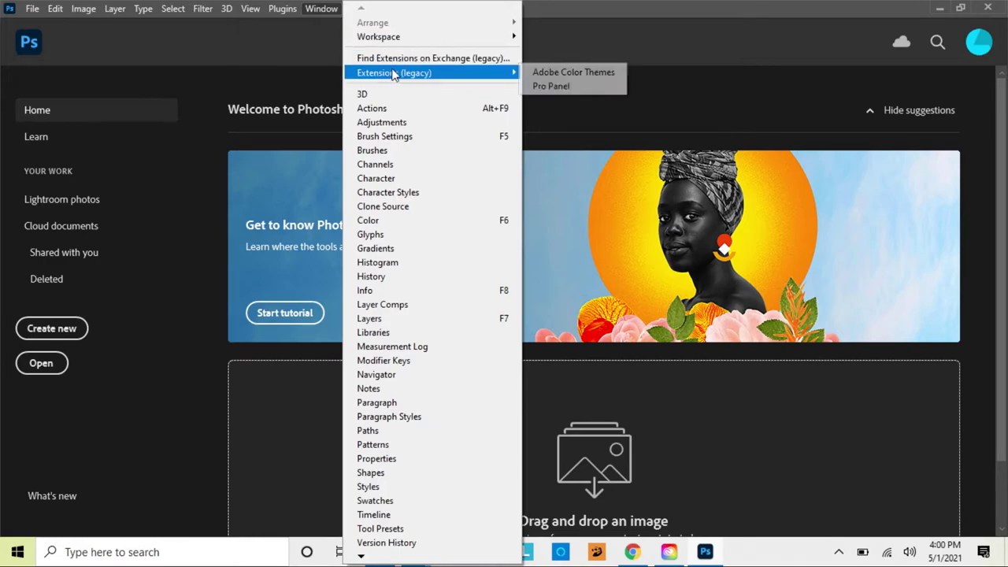
left_click(566, 87)
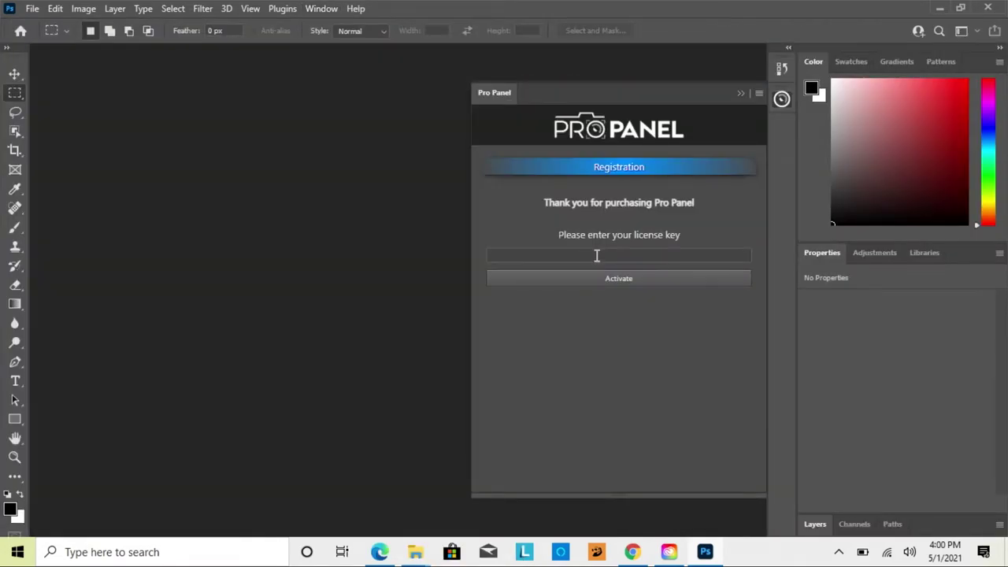
- Paste the license key from the purchase email into Pro Panel's key field, then close the panel
left_click(631, 555)
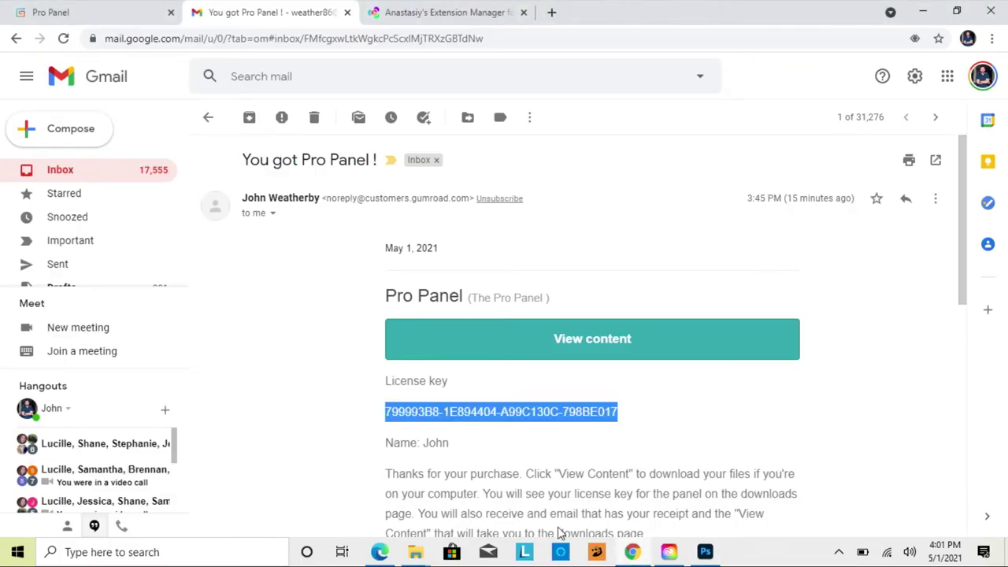
left_click(705, 553)
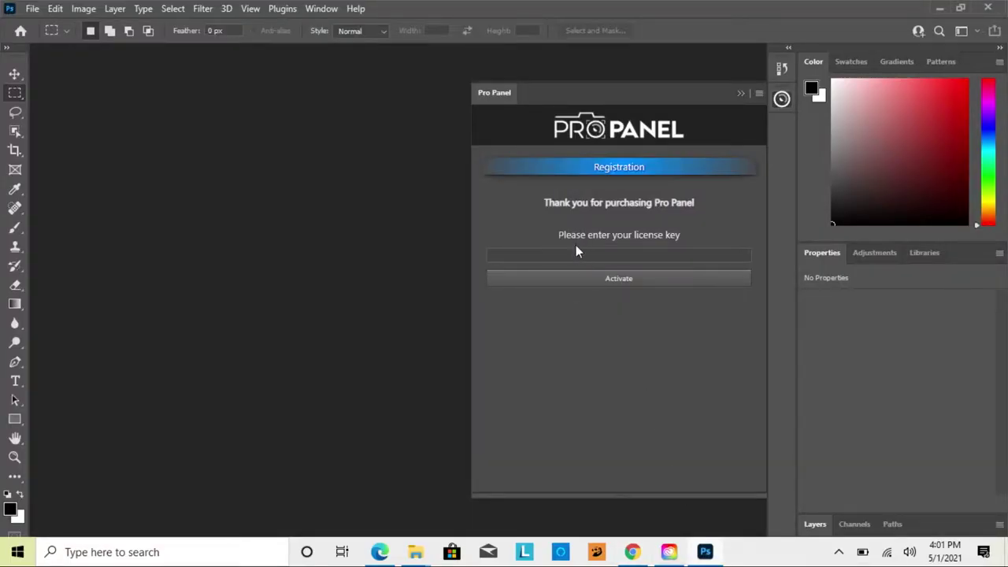
left_click(576, 254)
key("ctrl+v")
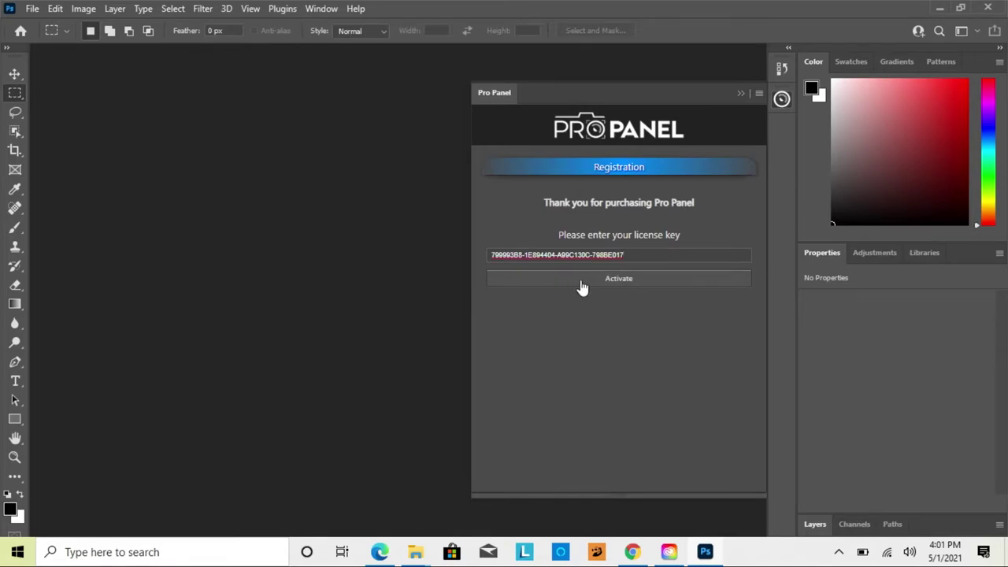
left_click(782, 100)
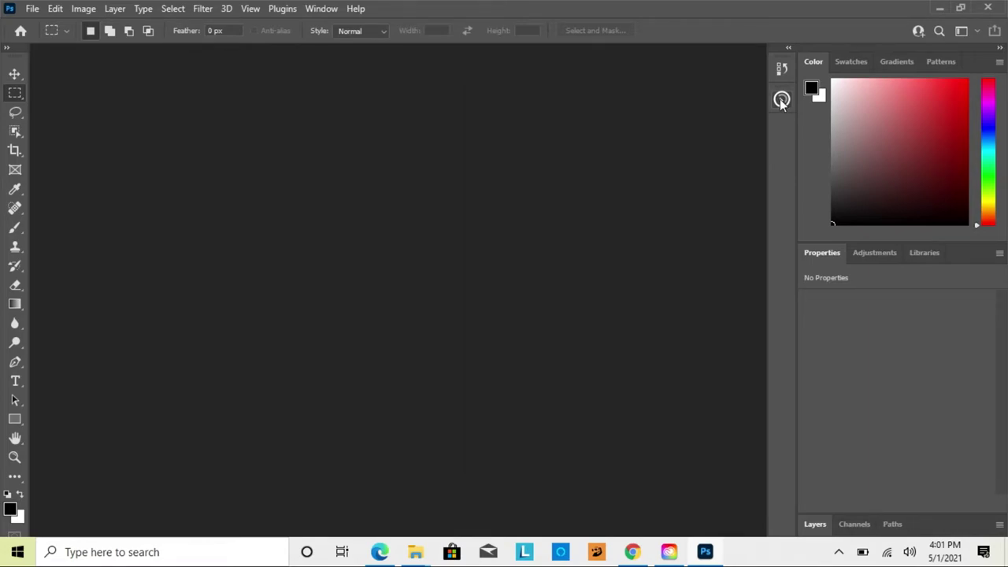
- Choose Adobe Photoshop 2021 as the app for the ProPanel Manual-Auto installer .jsx file
mouse_move(415, 554)
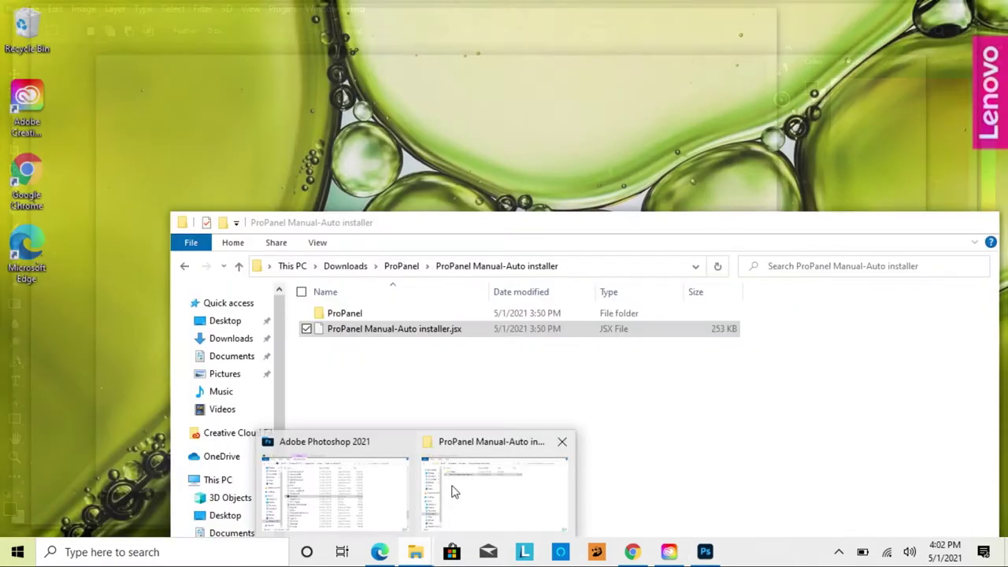
left_click(450, 491)
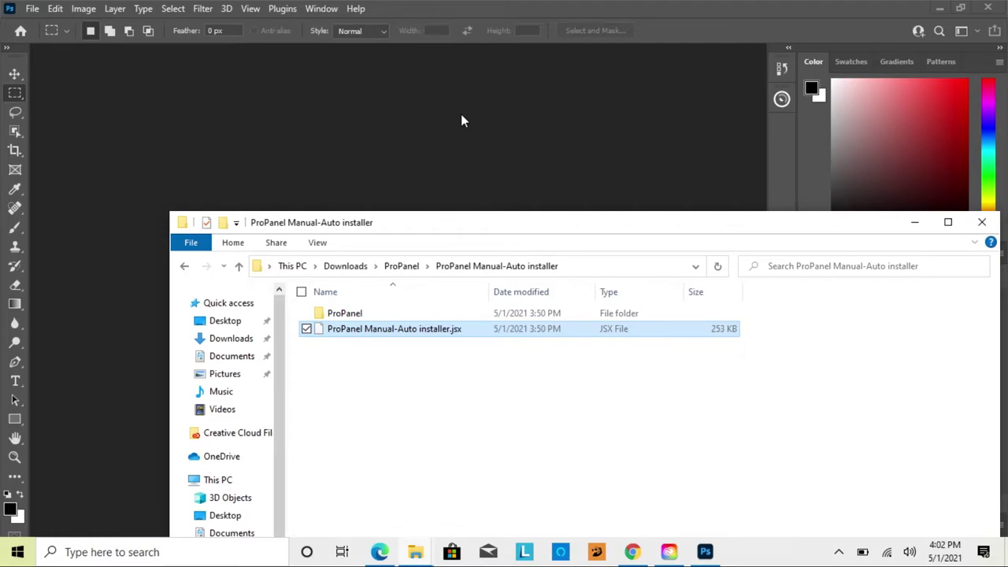
right_click(401, 335)
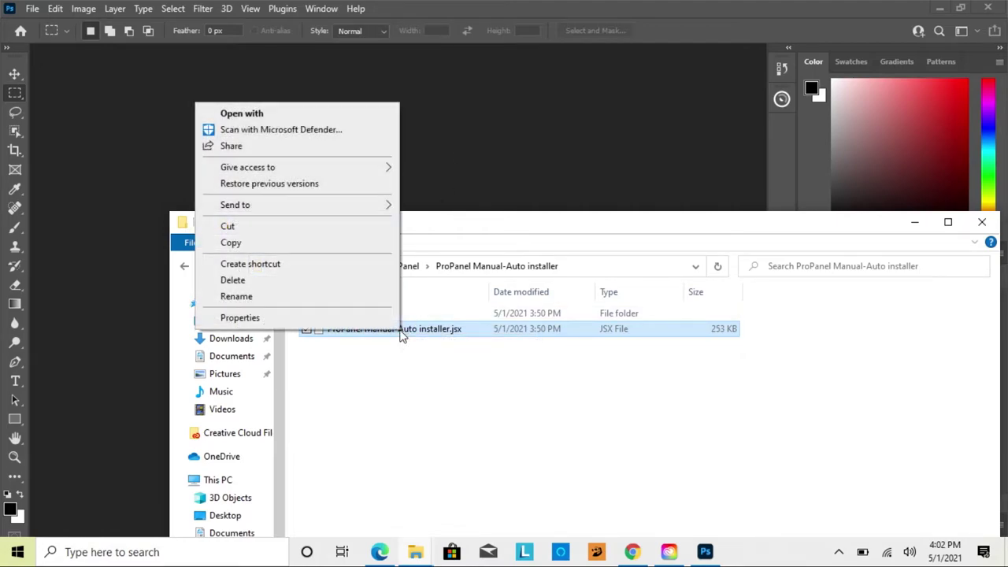
left_click(297, 115)
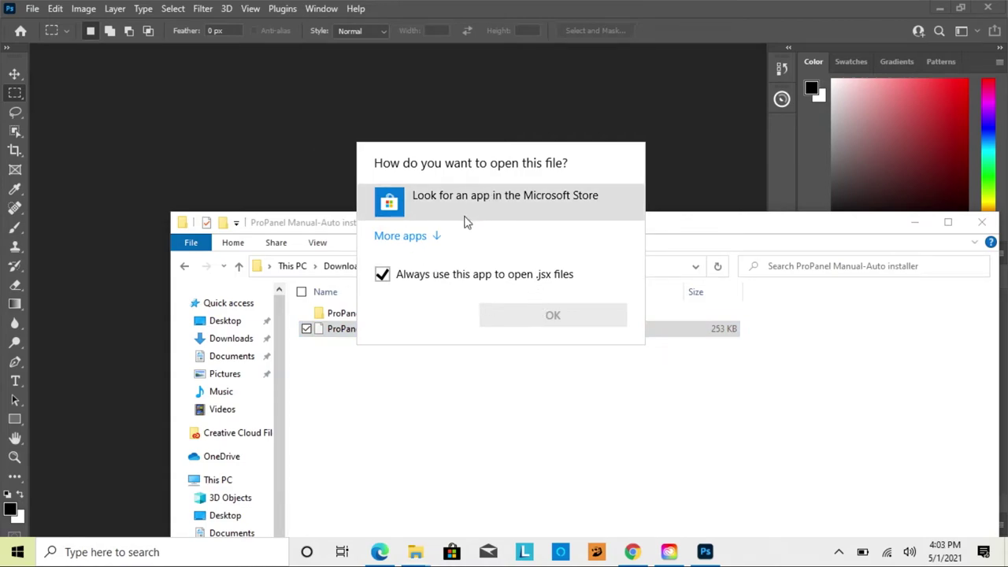
left_click(417, 237)
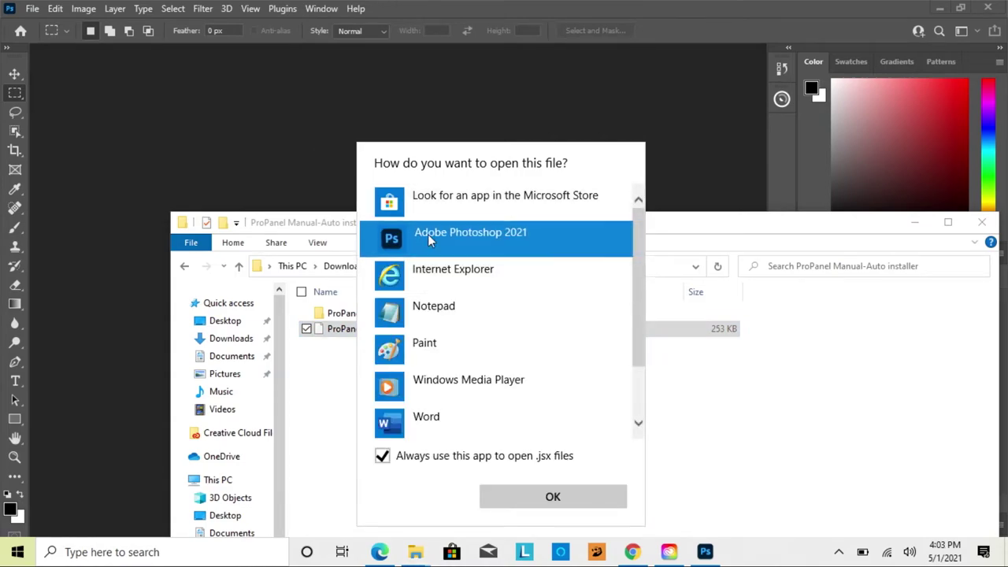
- Confirm opening the file in Photoshop and decline running the installer script
left_click(553, 497)
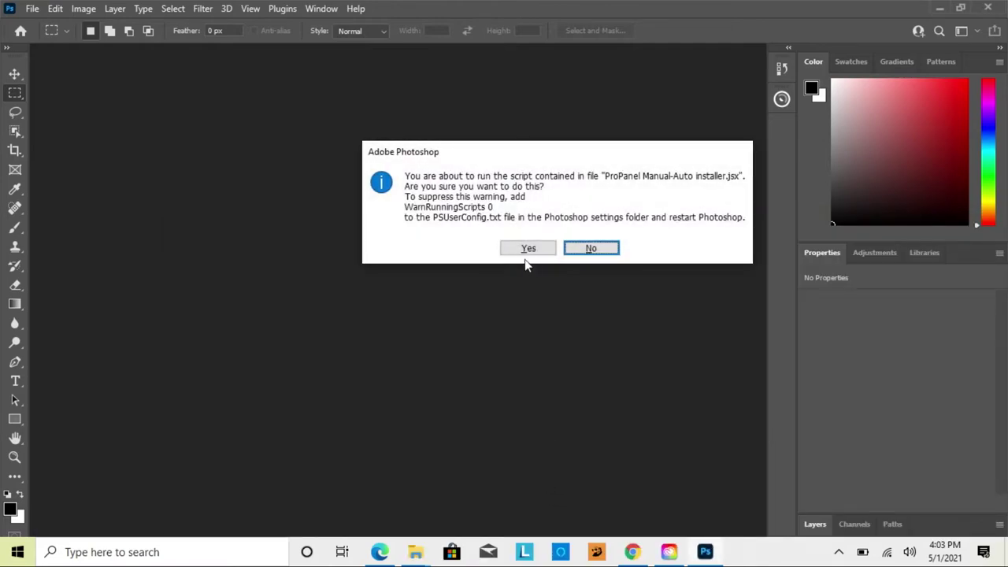
left_click(583, 250)
left_click(31, 8)
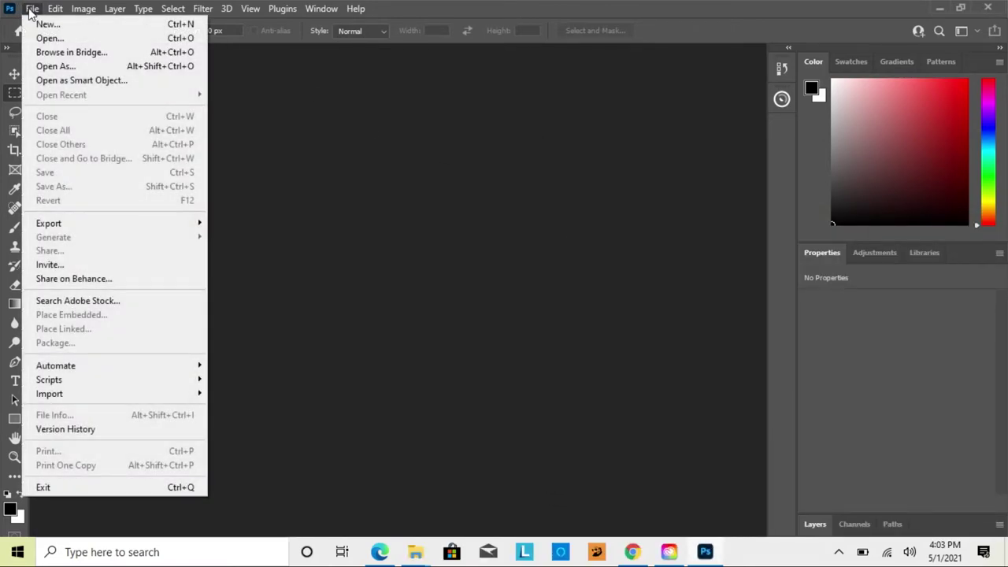
- Load Downloads > ProPanel > ProPanel Manual-Auto installer.jsx through File > Scripts > Browse
mouse_move(90, 385)
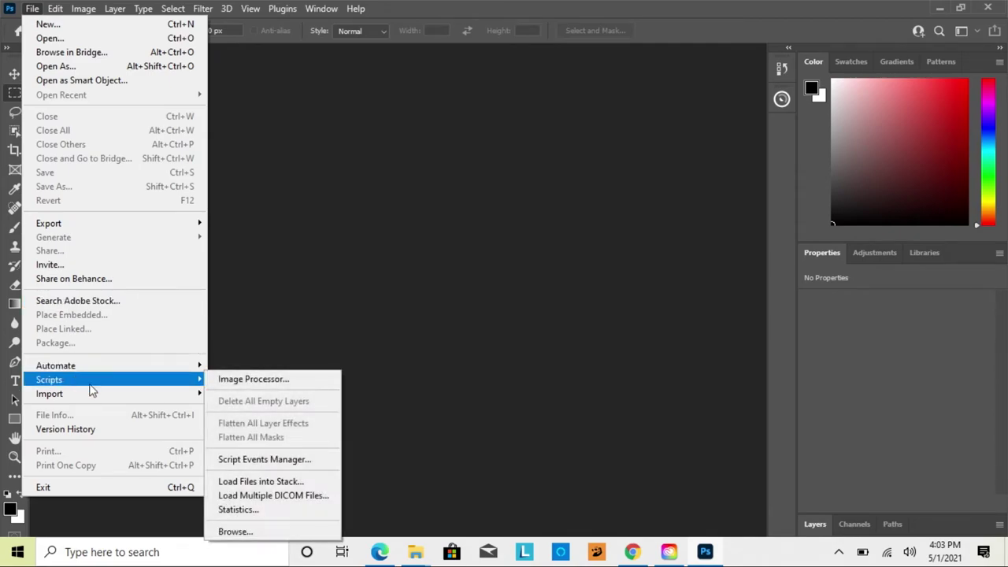
left_click(291, 539)
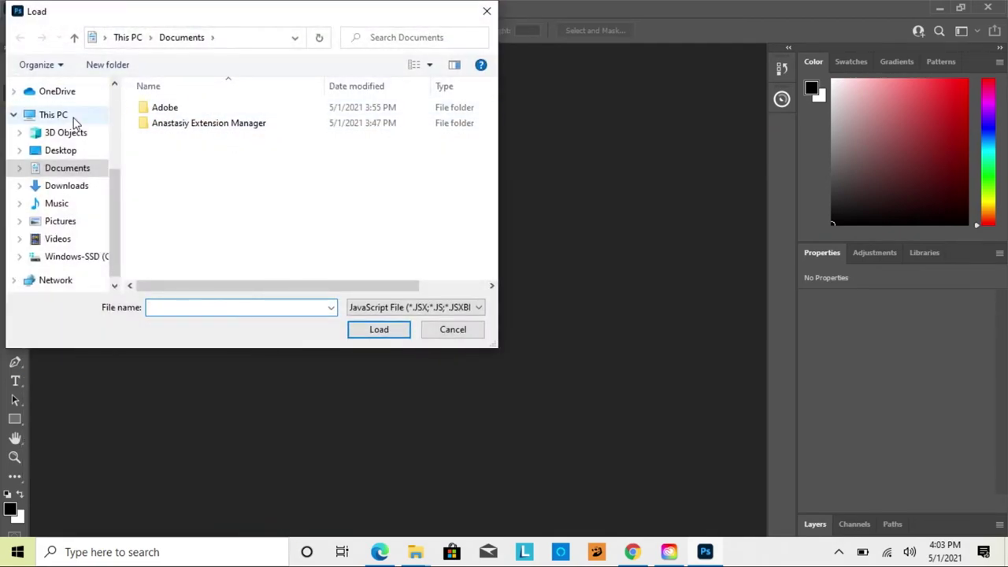
left_click(67, 187)
left_click(195, 132)
double_click(195, 133)
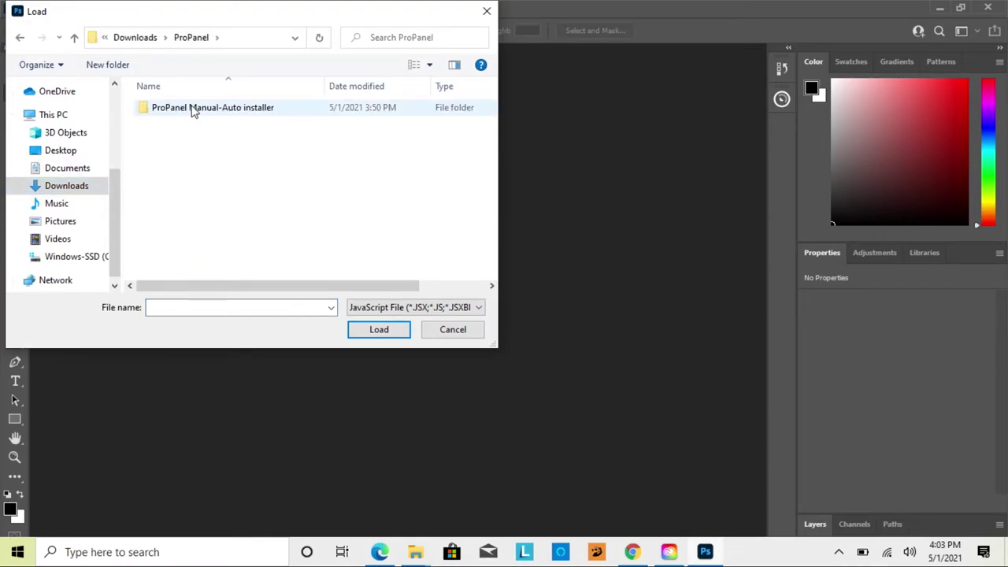
double_click(193, 111)
left_click(192, 130)
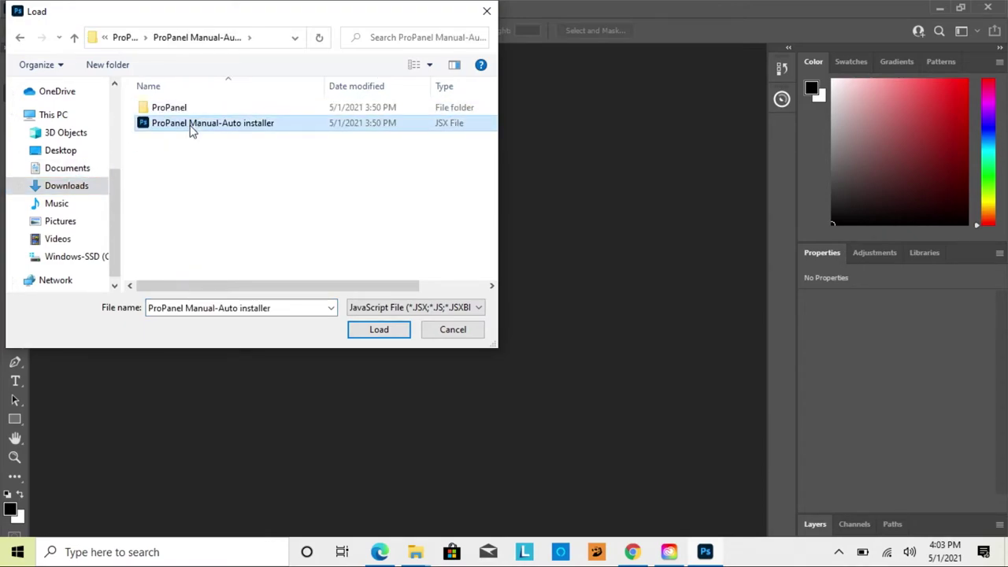
left_click(379, 331)
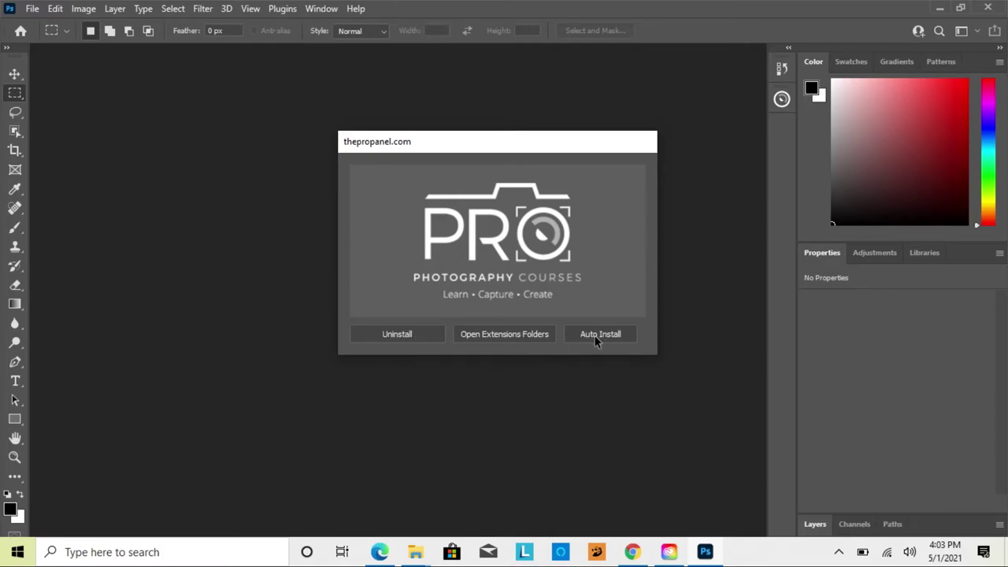
- Uninstall Pro Panel, acknowledging the administrator notice and the Done alert
left_click(395, 335)
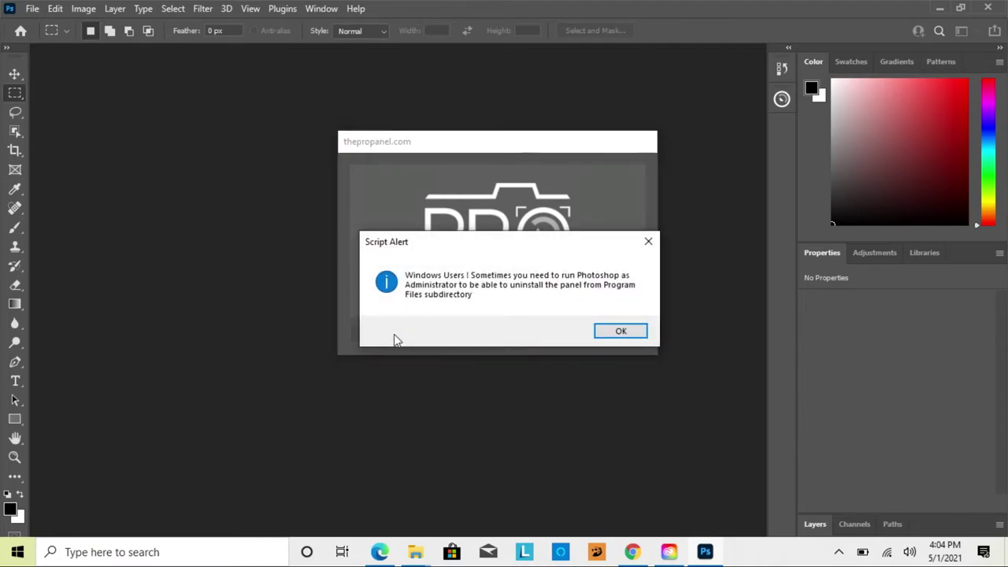
left_click(621, 332)
left_click(527, 338)
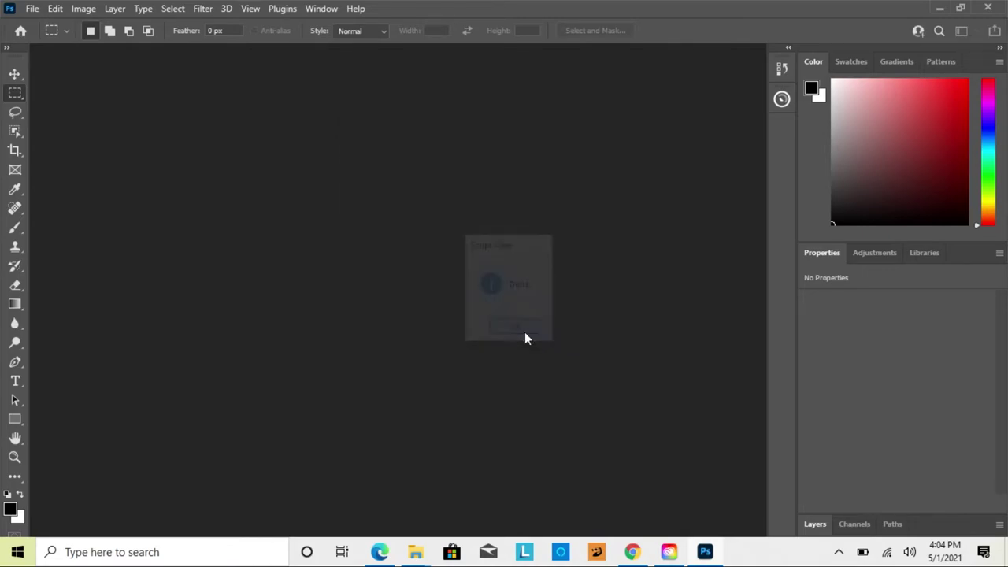
- Select ProPanel.zxp in the ProPanel folder and switch to the Extension Manager v3.6 download page
left_click(33, 9)
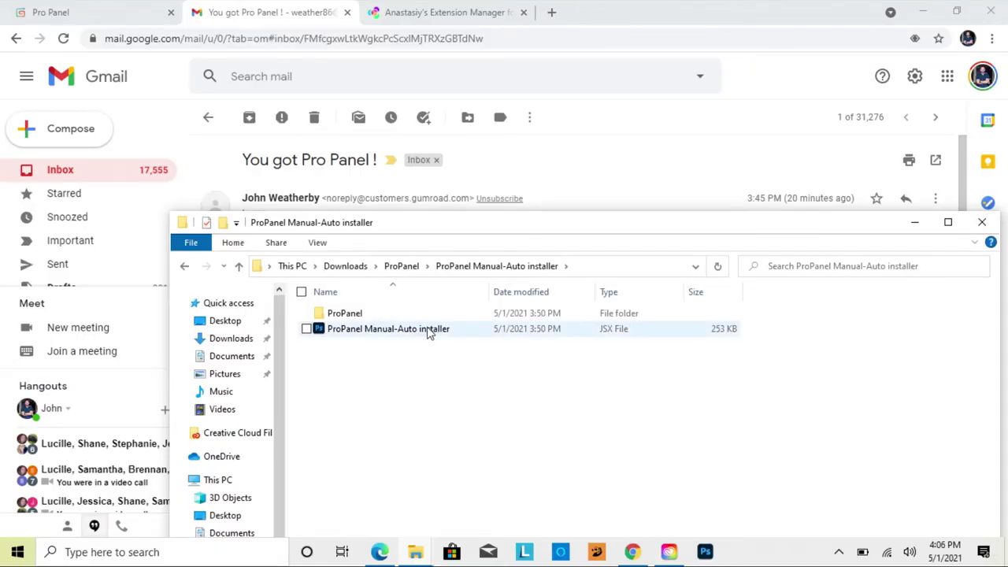
left_click(182, 267)
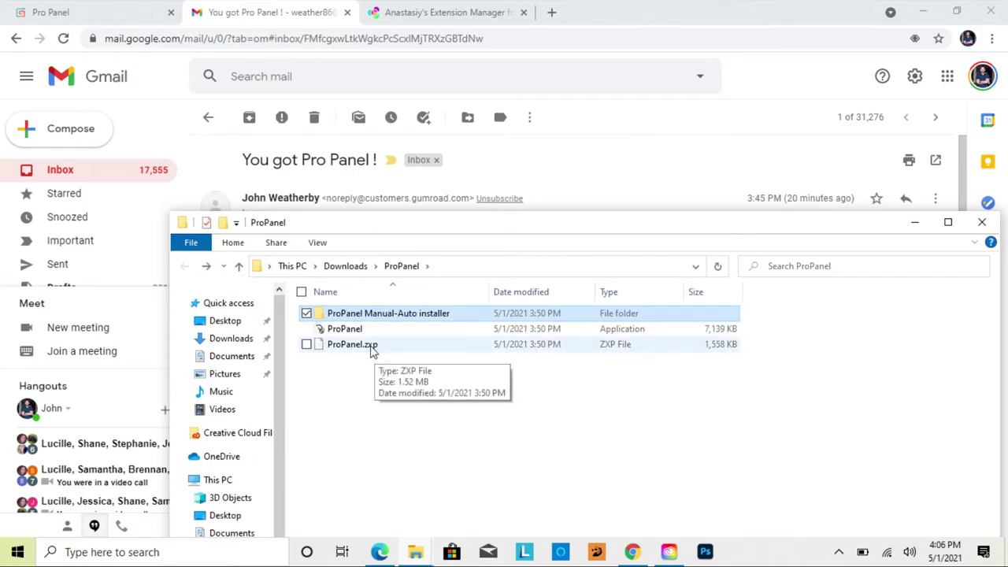
left_click(374, 349)
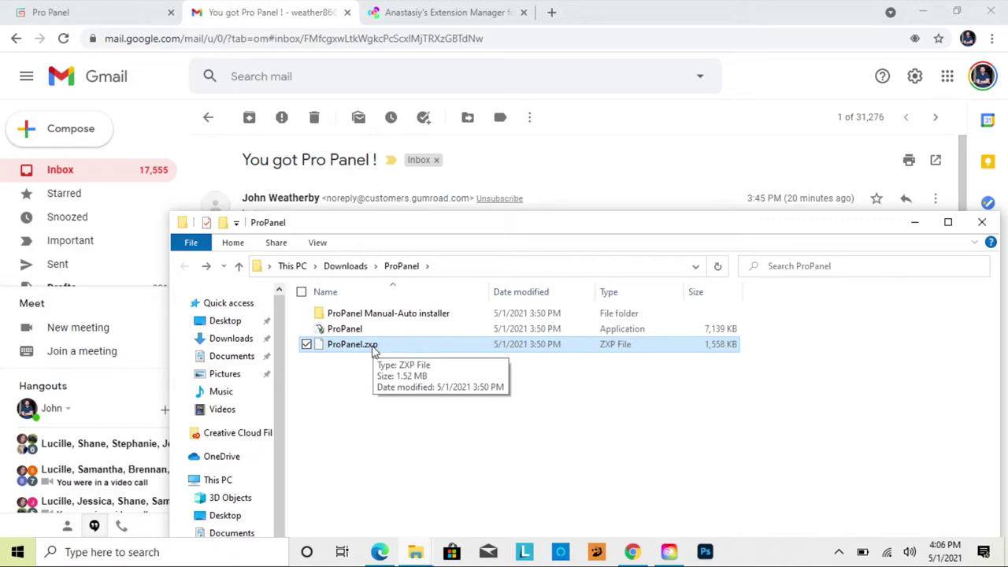
left_click(440, 16)
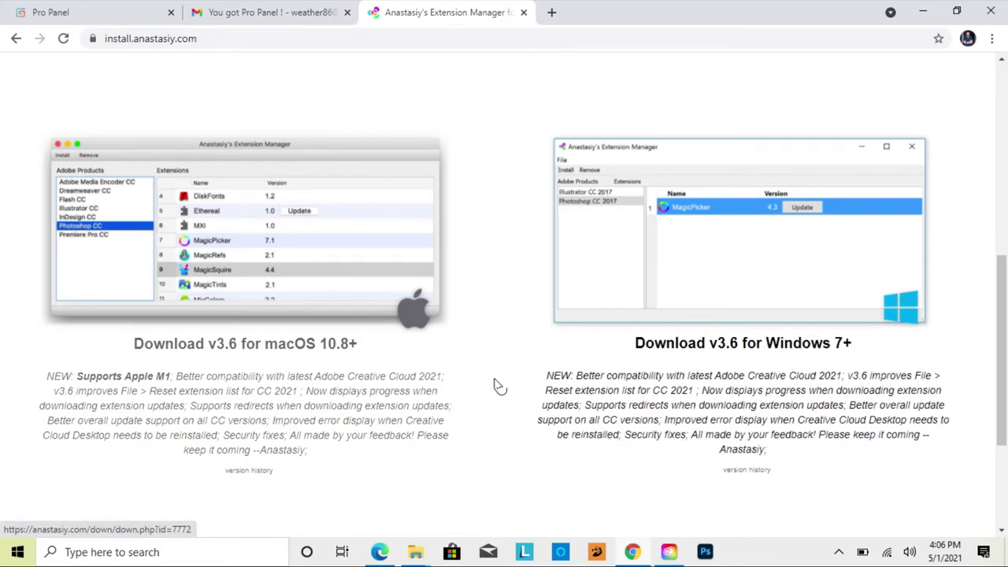
- Run ExtensionManagerInstaller from Downloads through Next, Install and Finish to launch the manager
mouse_move(422, 556)
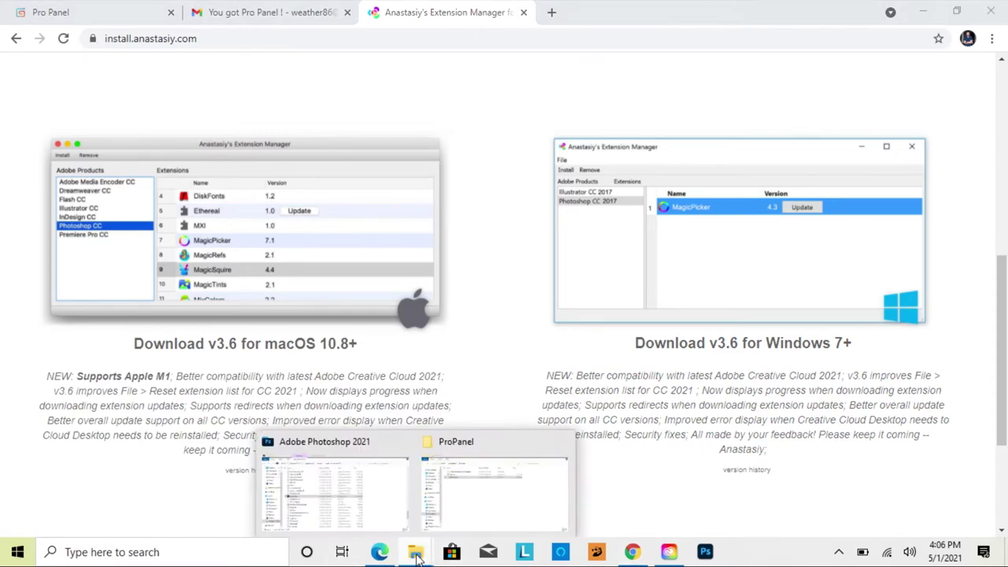
left_click(500, 489)
double_click(373, 334)
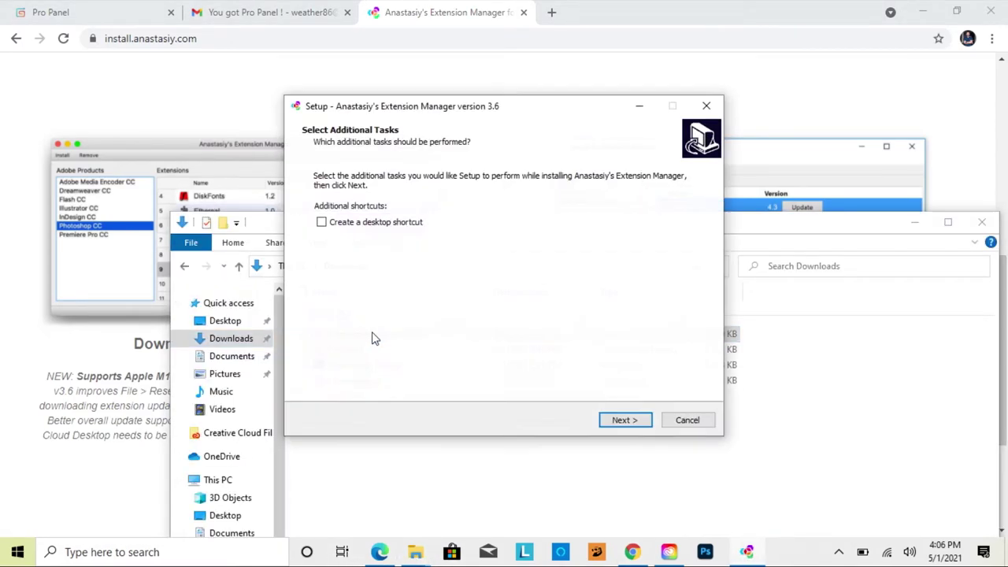
left_click(619, 422)
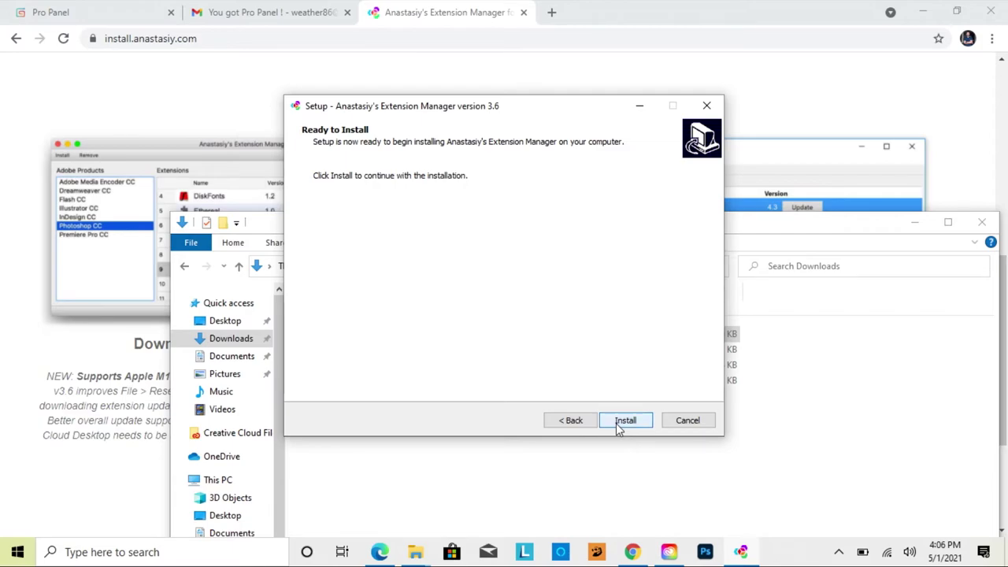
left_click(619, 424)
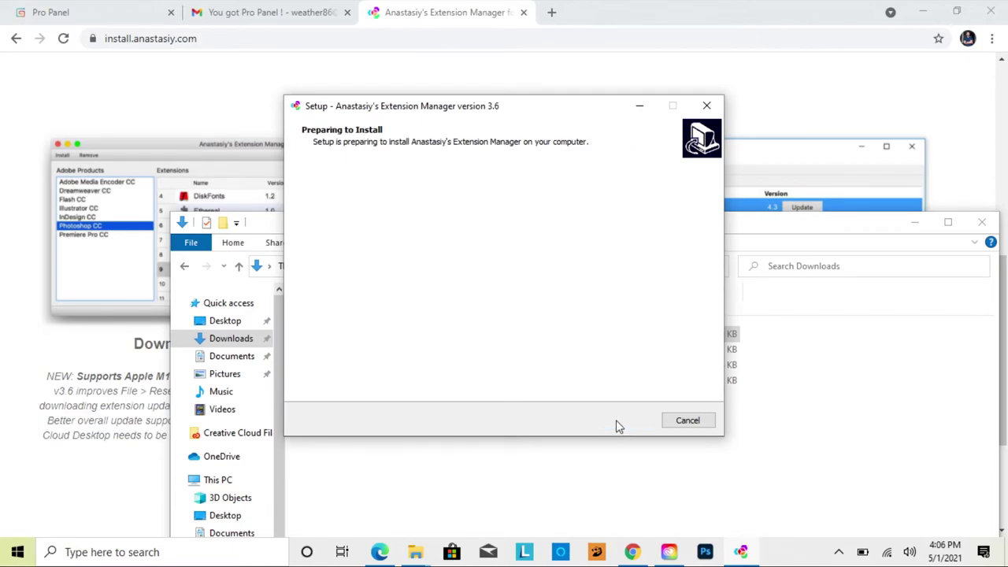
left_click(624, 420)
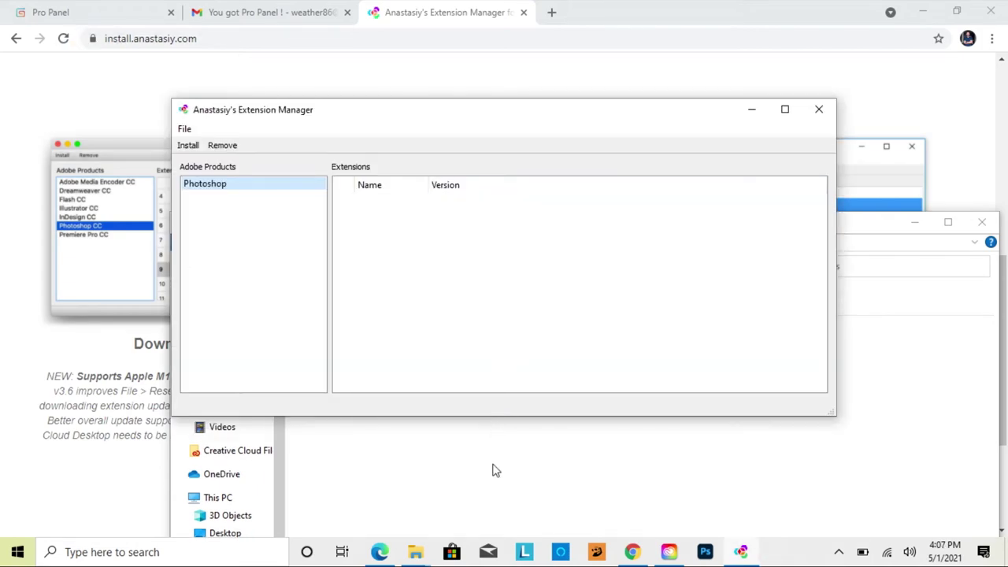
- Drag ProPanel.zxp into the Extension Manager, approve the UAC prompt, and dismiss the success notice
mouse_move(418, 554)
left_click(457, 468)
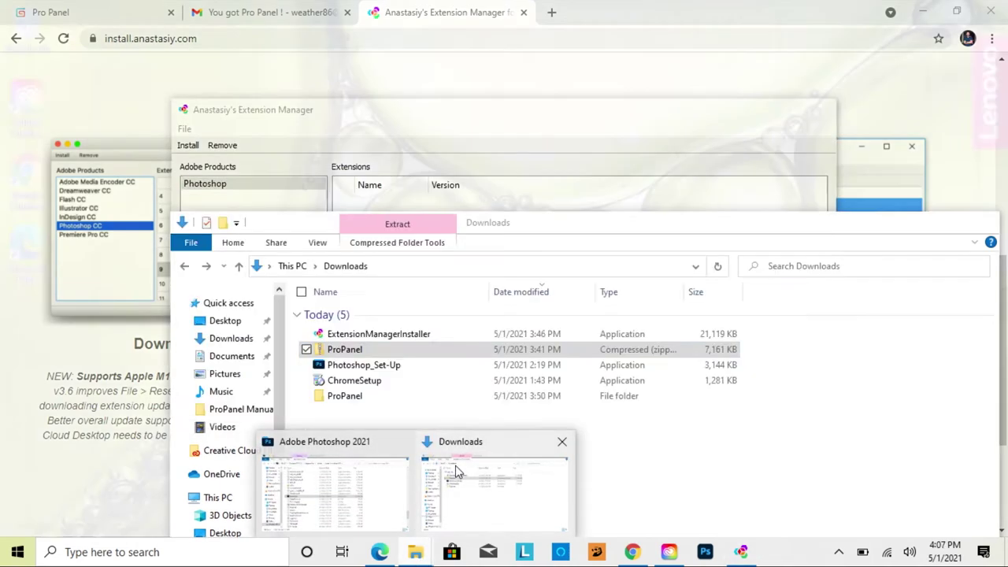
double_click(356, 396)
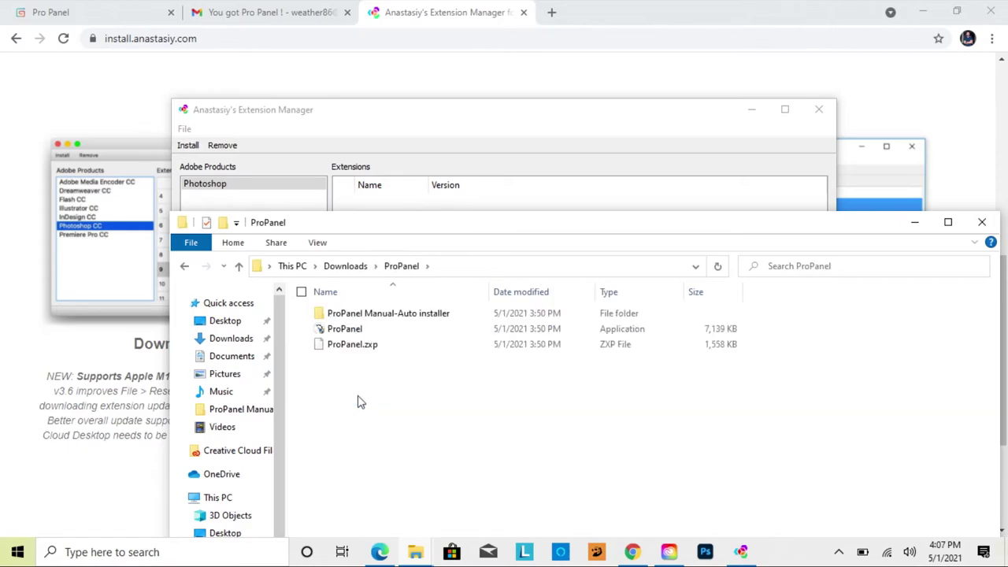
left_click(369, 351)
left_click_drag(370, 351, 452, 183)
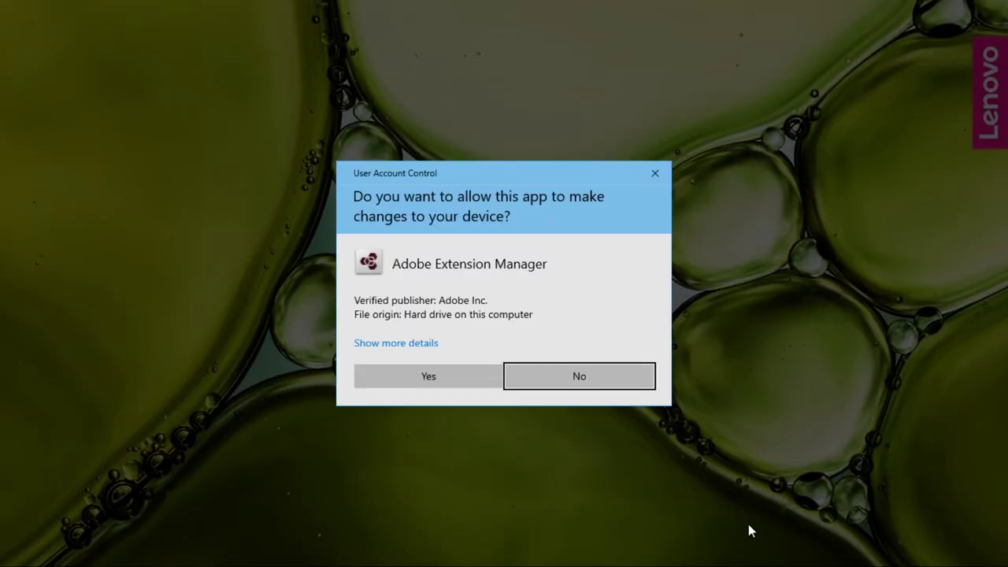
left_click(466, 373)
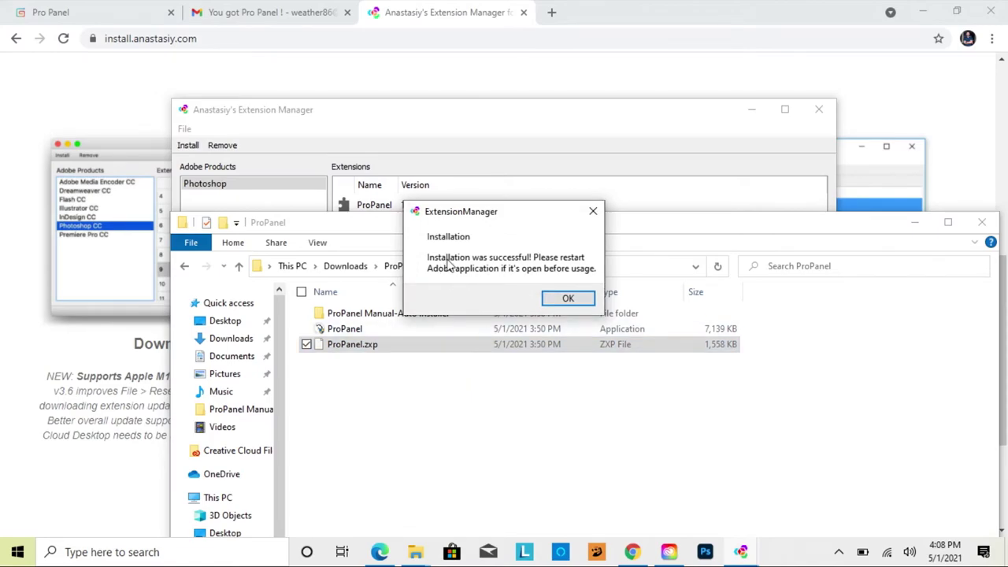
left_click(568, 300)
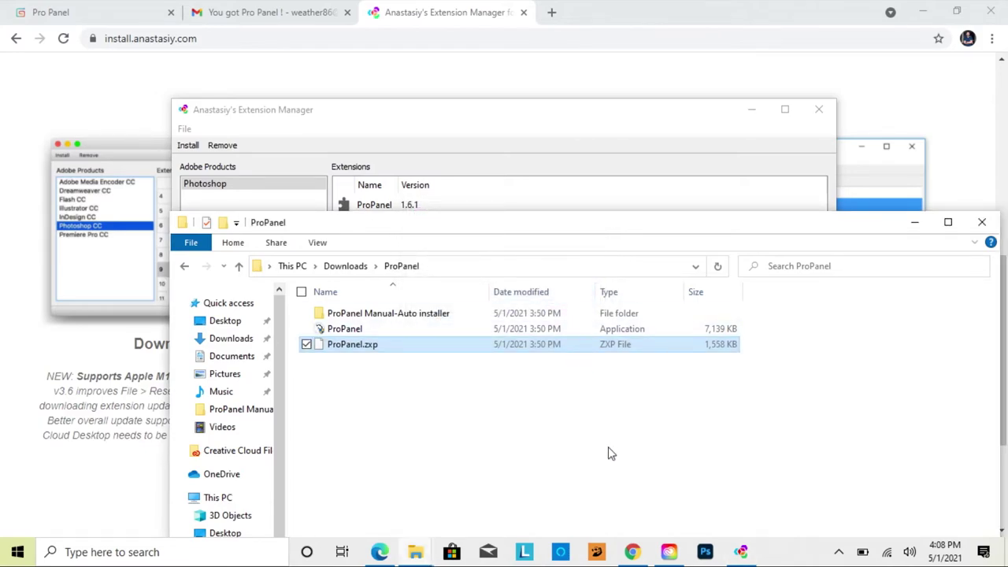
- Launch Photoshop and open Pro Panel from Window > Extensions (legacy)
left_click(707, 554)
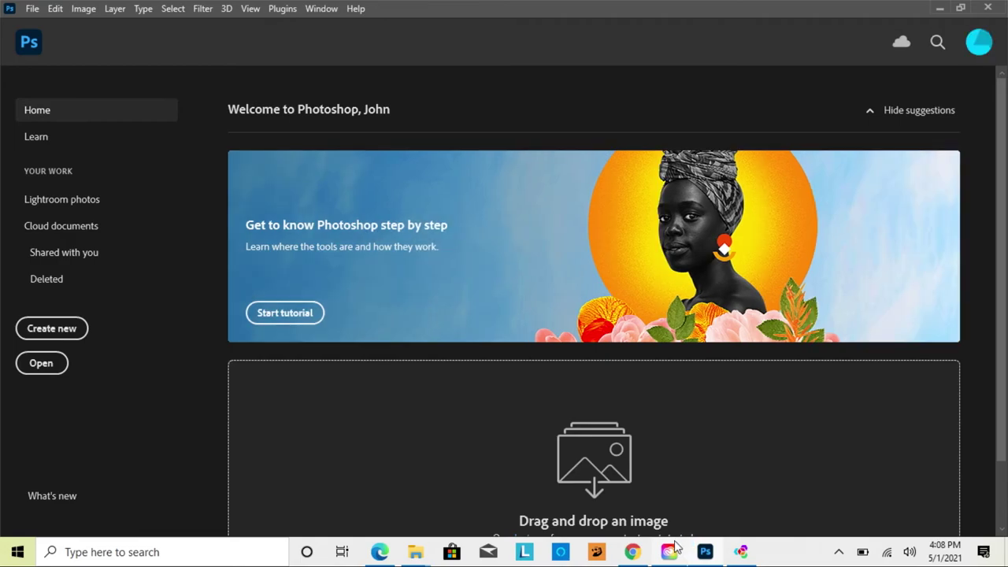
left_click(321, 9)
mouse_move(472, 73)
left_click(547, 86)
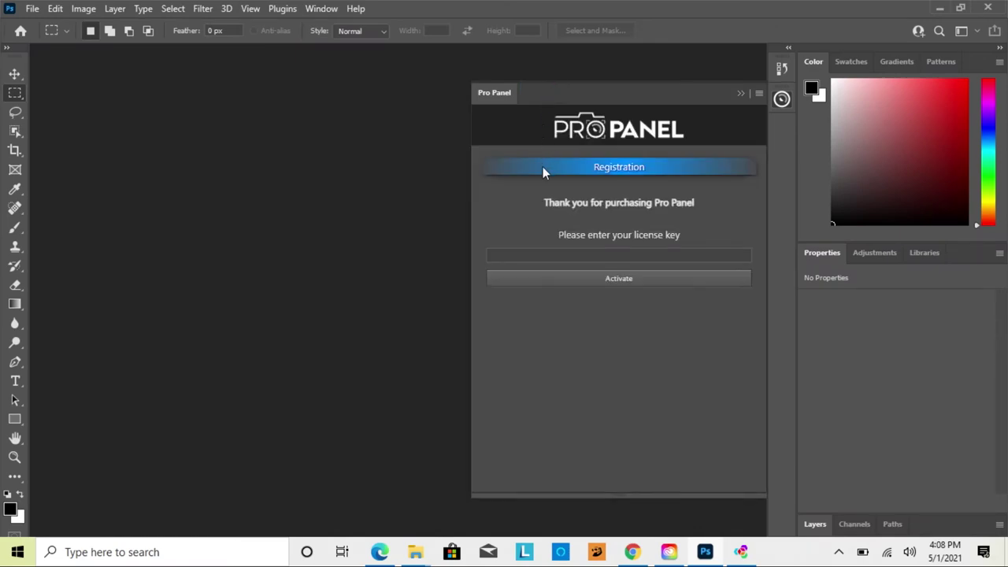
- Paste the license key into Pro Panel and activate it
left_click(540, 257)
key("ctrl+v")
left_click(551, 284)
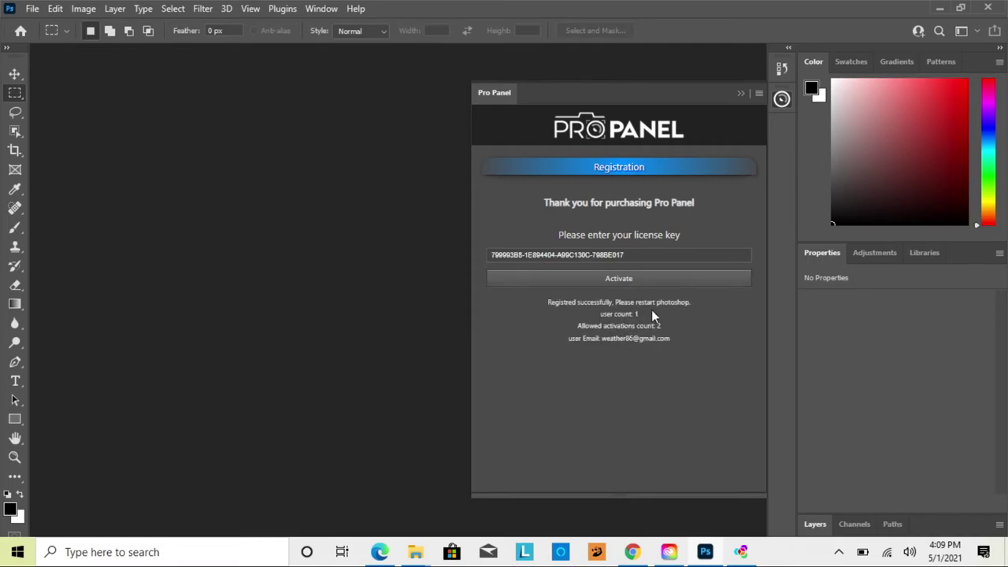
left_click(33, 9)
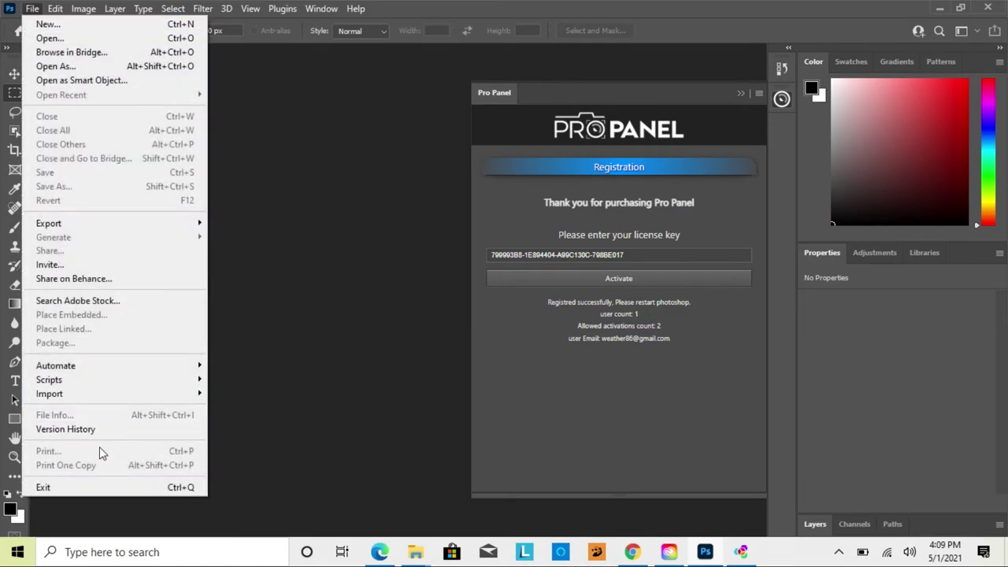
- Exit and relaunch Photoshop, reopen Pro Panel on its full Tools page, and narrow it
left_click(96, 488)
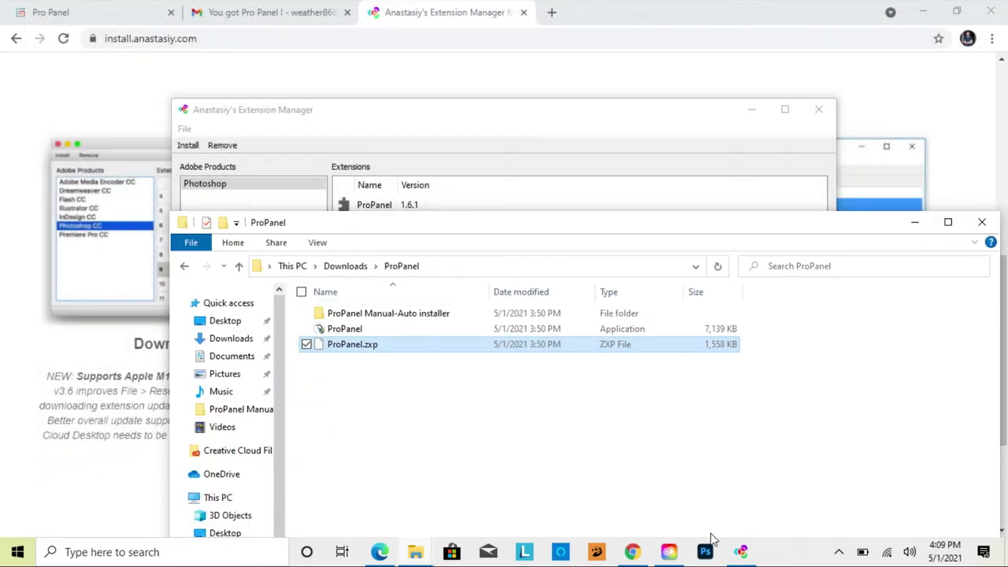
left_click(706, 553)
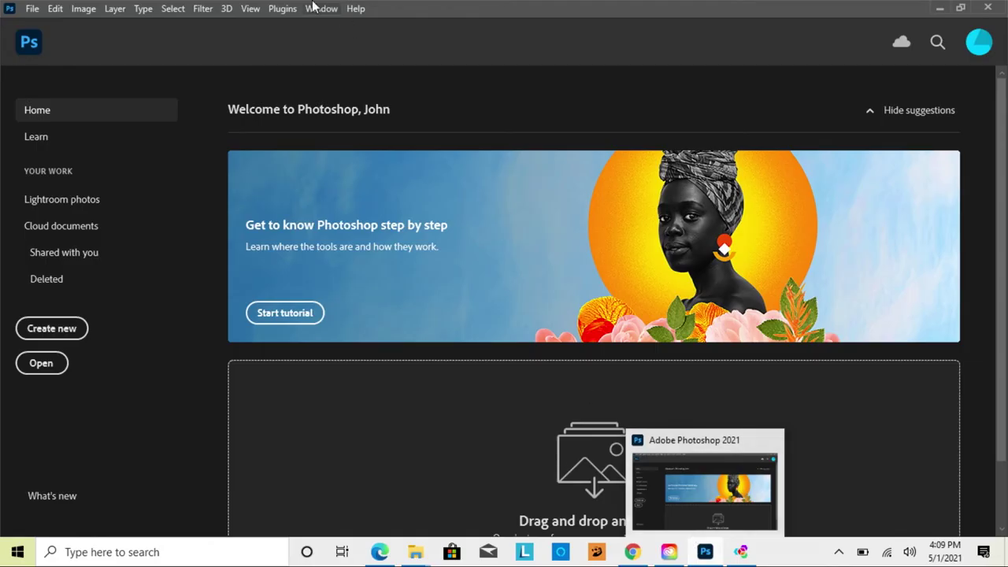
left_click(319, 9)
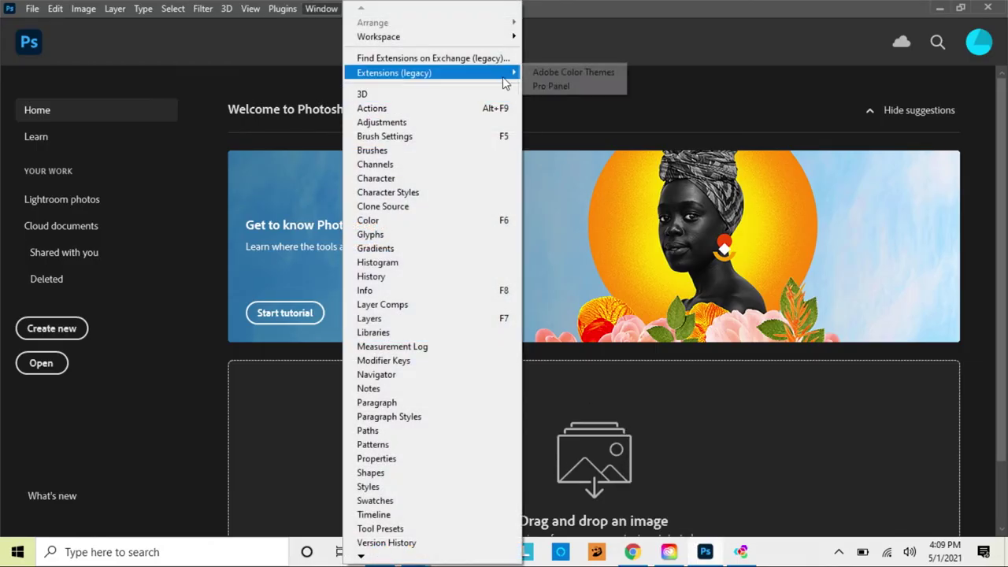
left_click(554, 85)
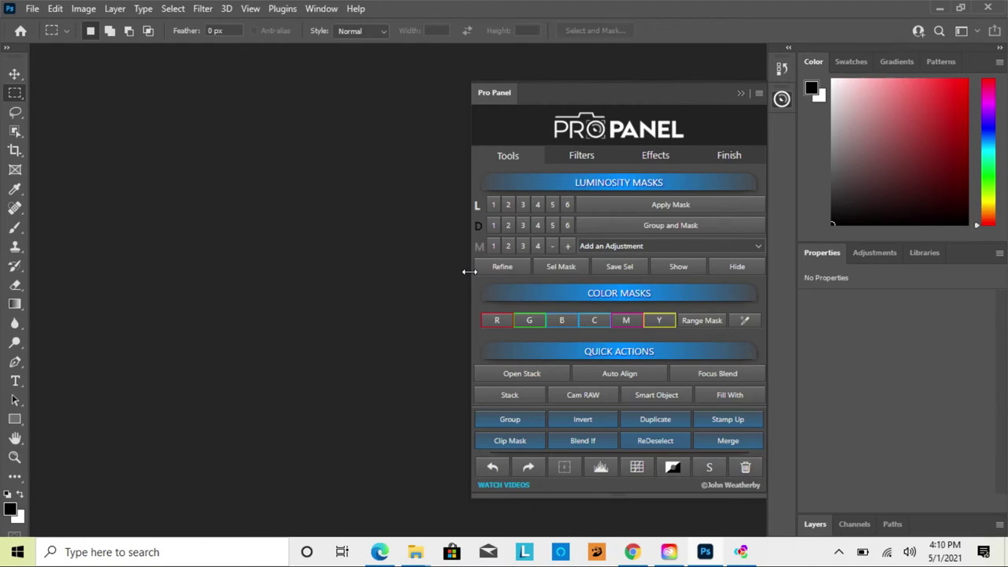
left_click_drag(470, 271, 610, 271)
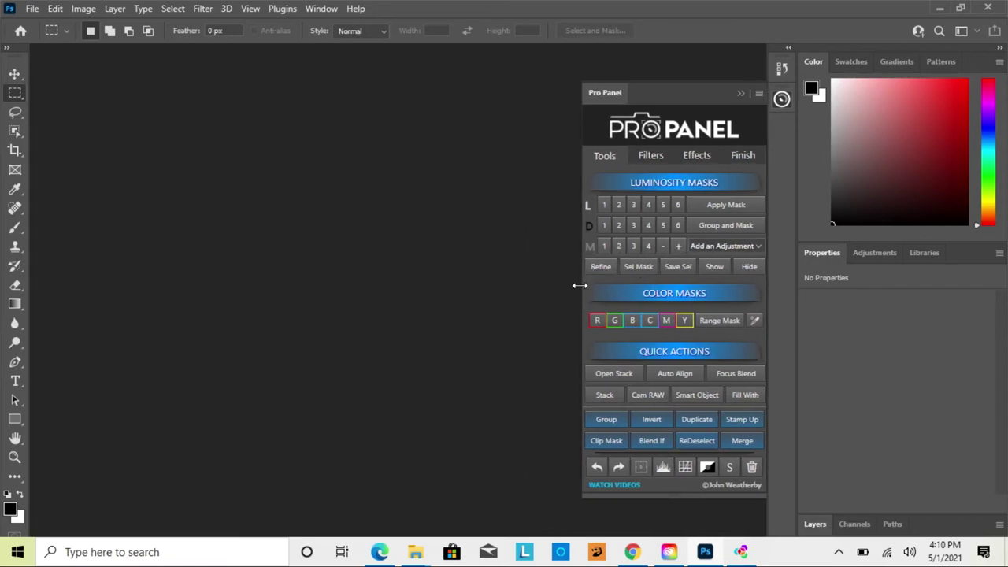
- Switch Pro Panel to Effects, then open the CEP extensions folder from its options menu
left_click(758, 94)
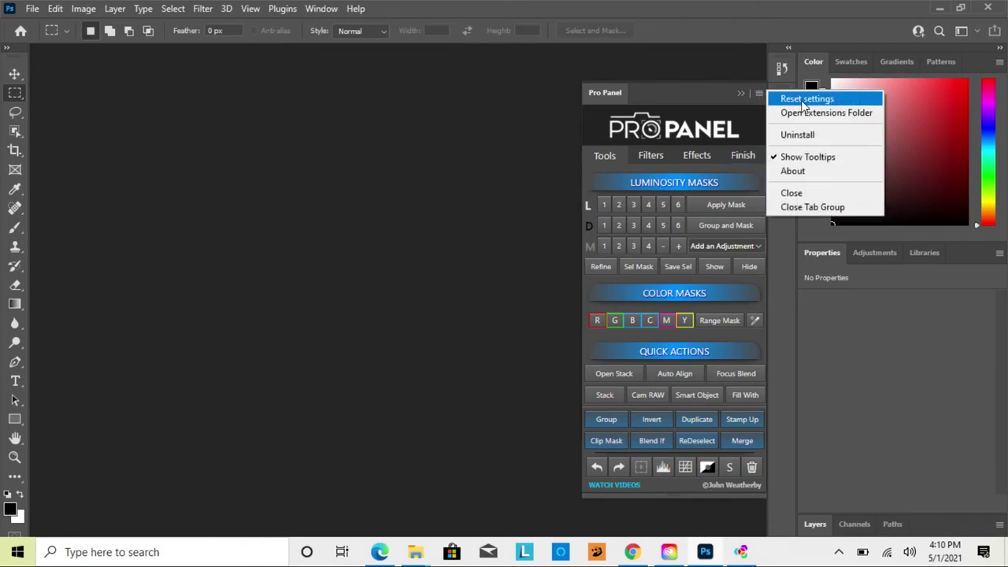
left_click(696, 156)
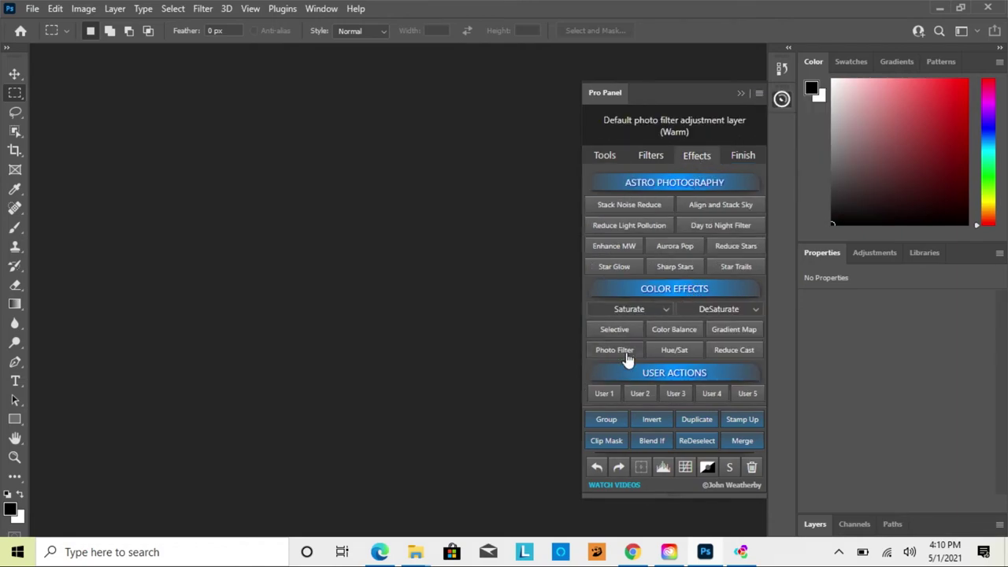
left_click(759, 93)
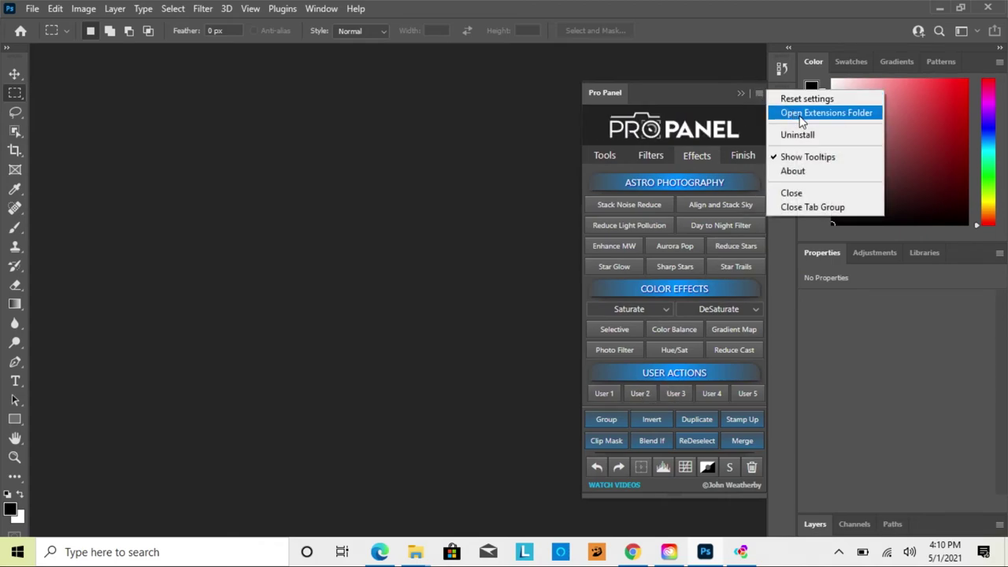
left_click(800, 115)
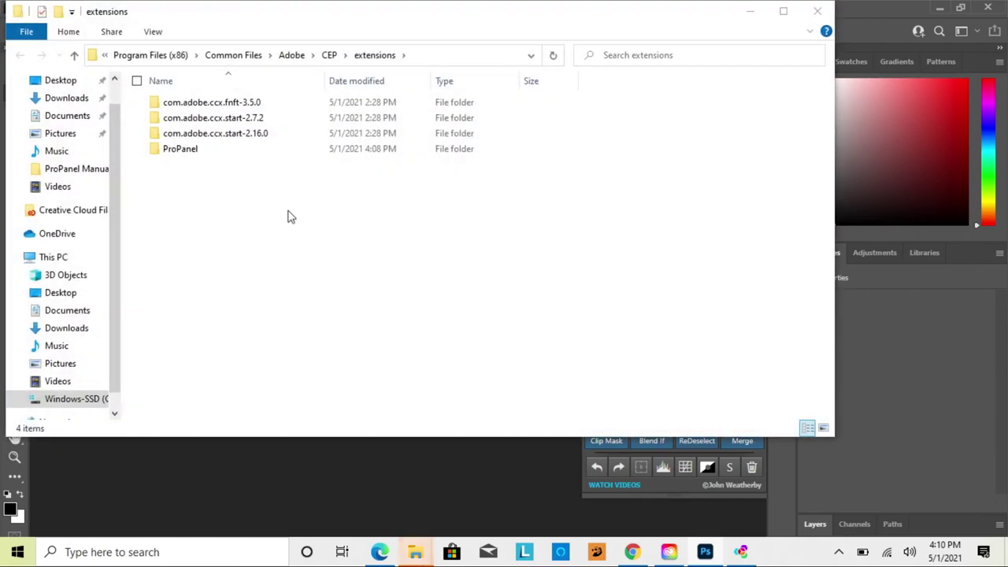
left_click(194, 151)
right_click(195, 151)
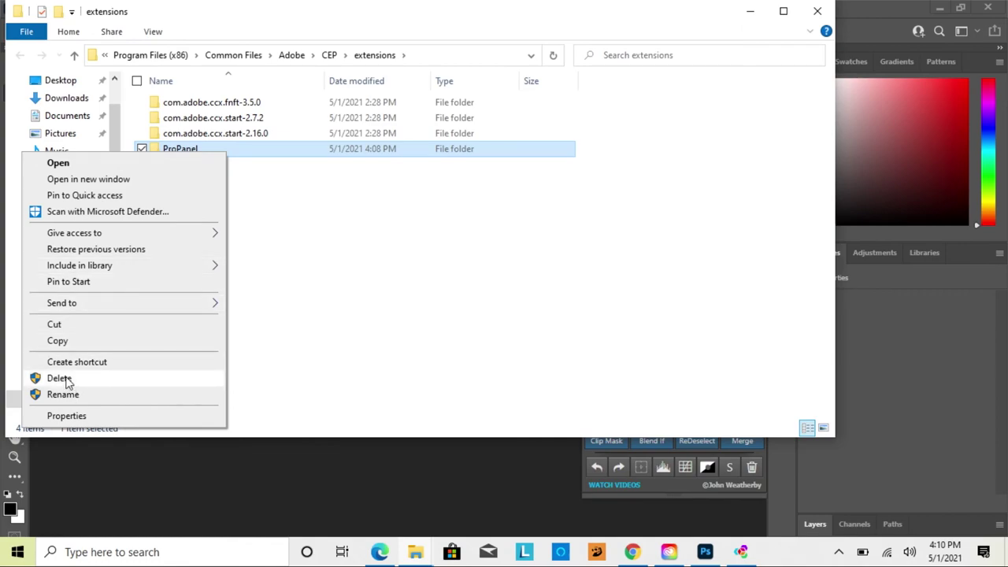
left_click(261, 282)
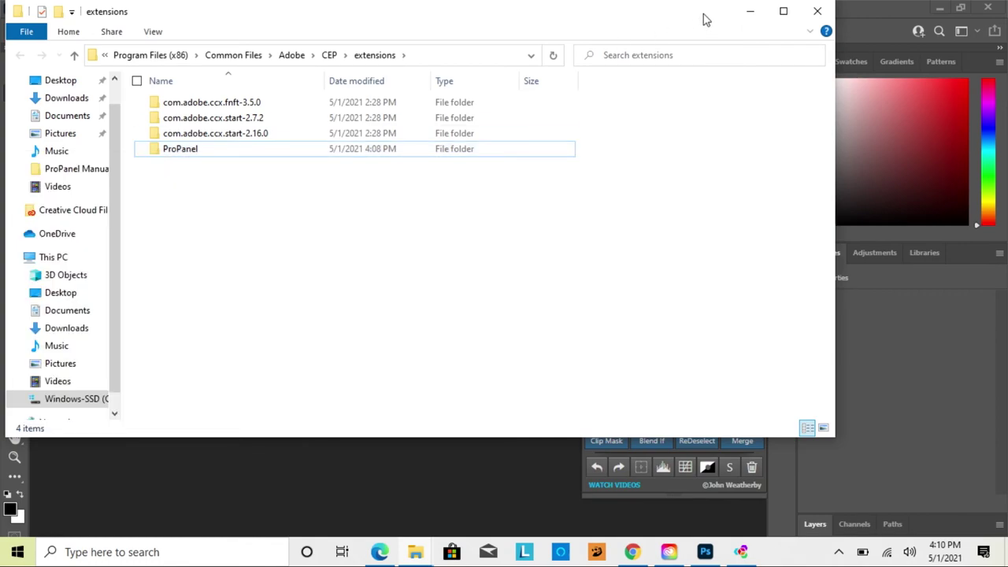
left_click(820, 12)
left_click(759, 93)
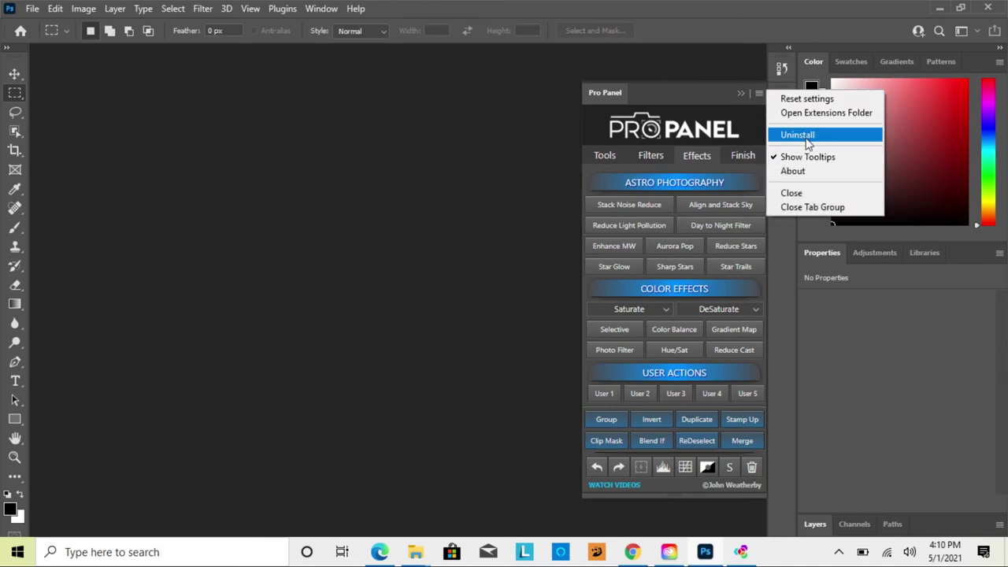
- Toggle Pro Panel's tooltips off and back on, then switch to the Filters section
left_click(793, 157)
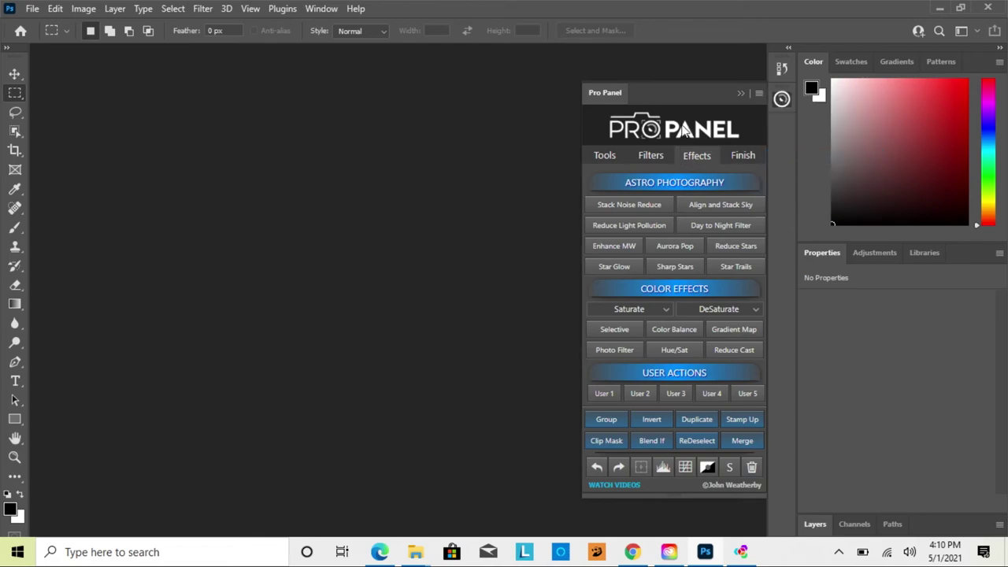
left_click(760, 94)
left_click(811, 157)
left_click(651, 155)
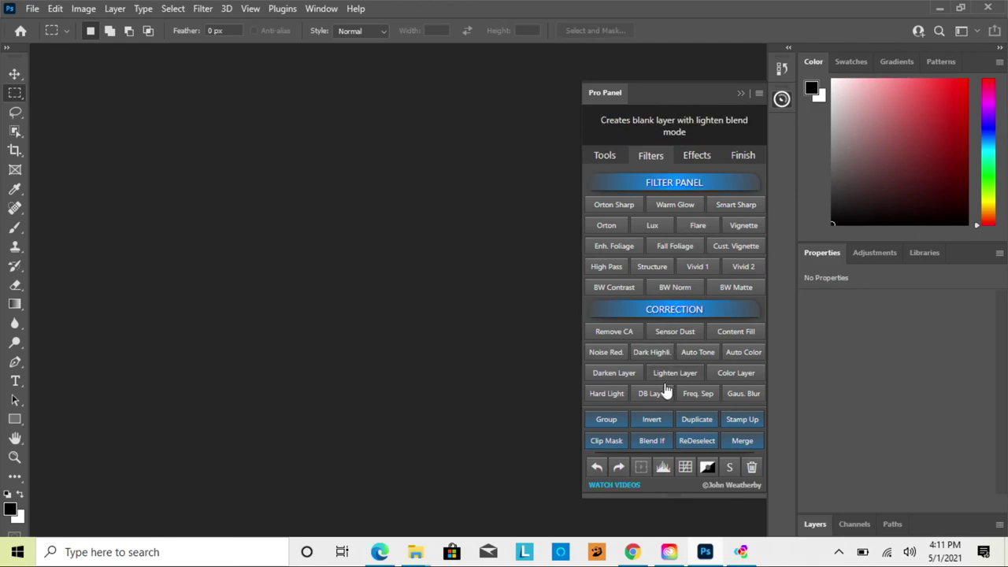
- Open the Pro Panel tutorial videos page and scroll through its video list
left_click(614, 486)
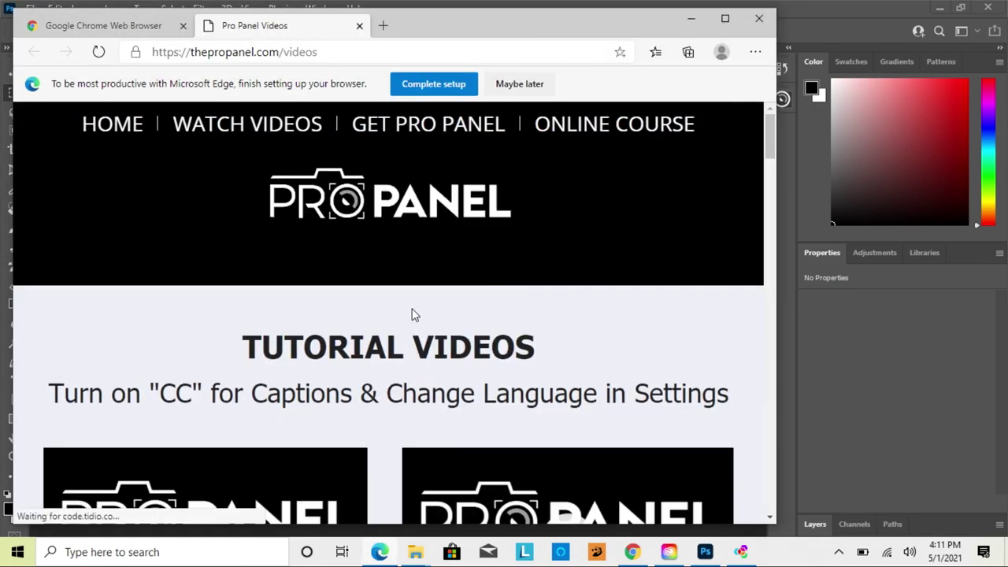
scroll(461, 364, "down", 1)
scroll(465, 368, "down", 10)
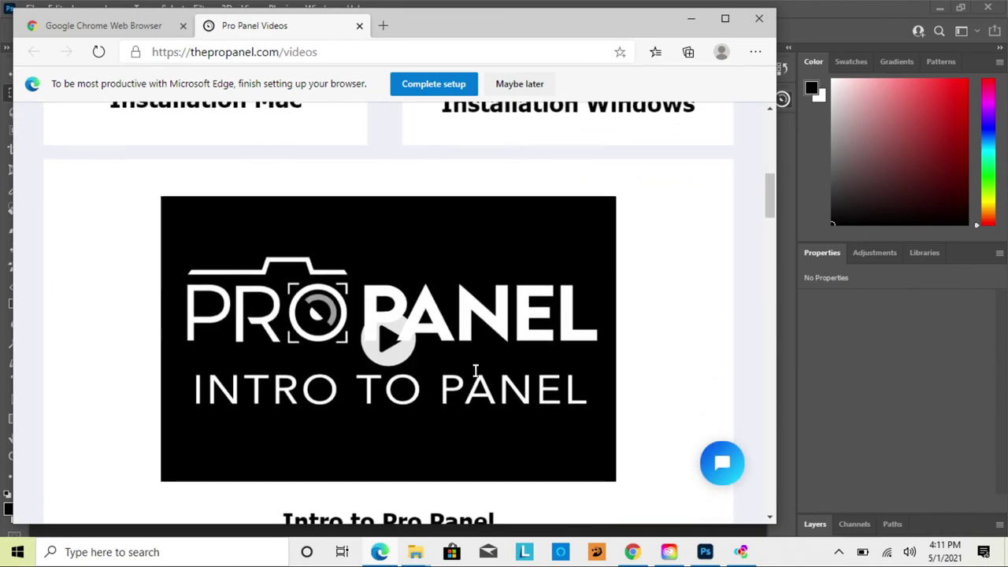
scroll(474, 377, "down", 6)
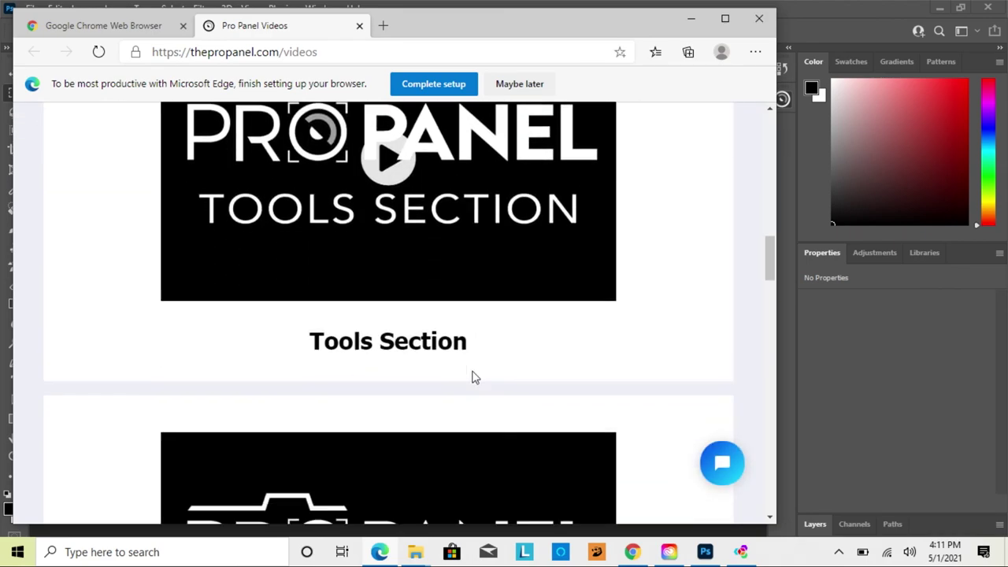